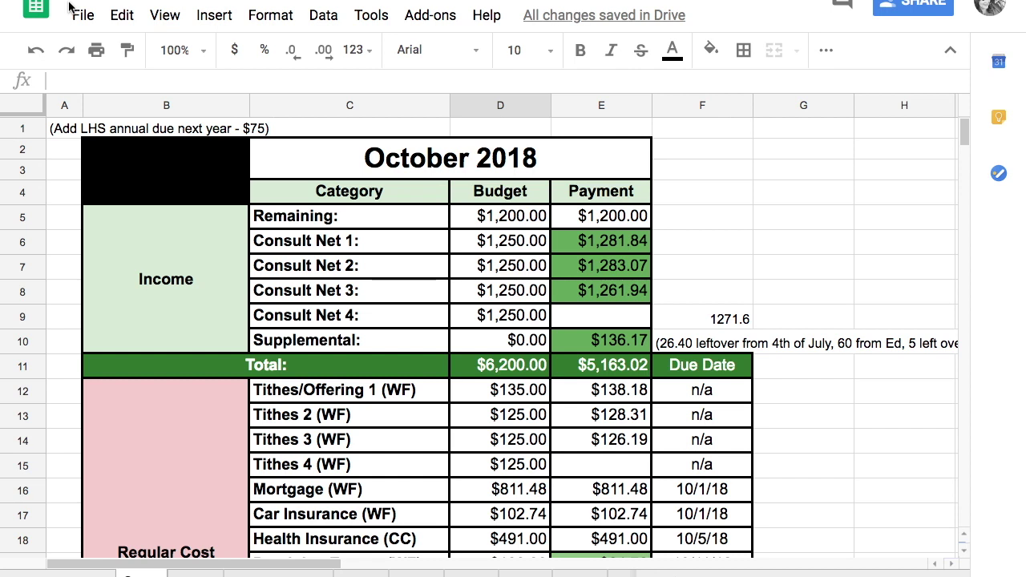
# - Enter Consult Net 4's October payment of 1,271.60 in E9
pyautogui.click(609, 323)
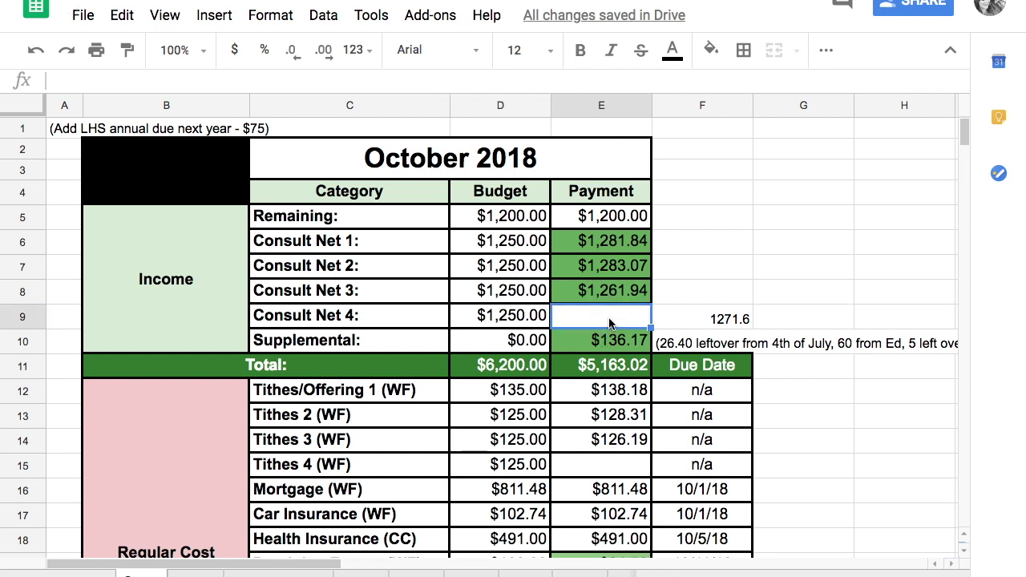
pyautogui.write('1271')
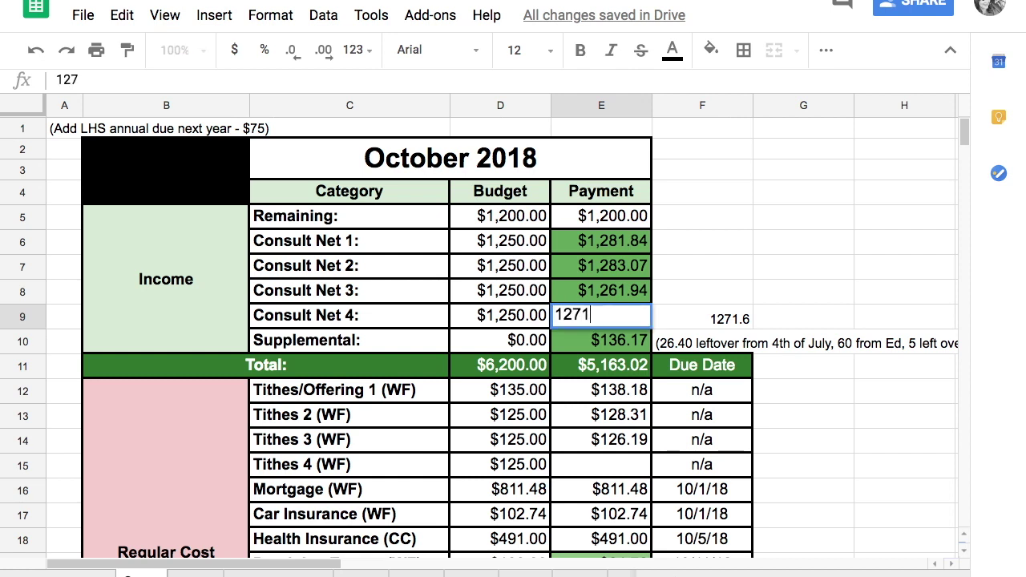
pyautogui.write(',271.')
pyautogui.write('60')
pyautogui.press('Return')
# - Clear the stray 1271.6 note from F9
pyautogui.press('Up')
pyautogui.press('Right')
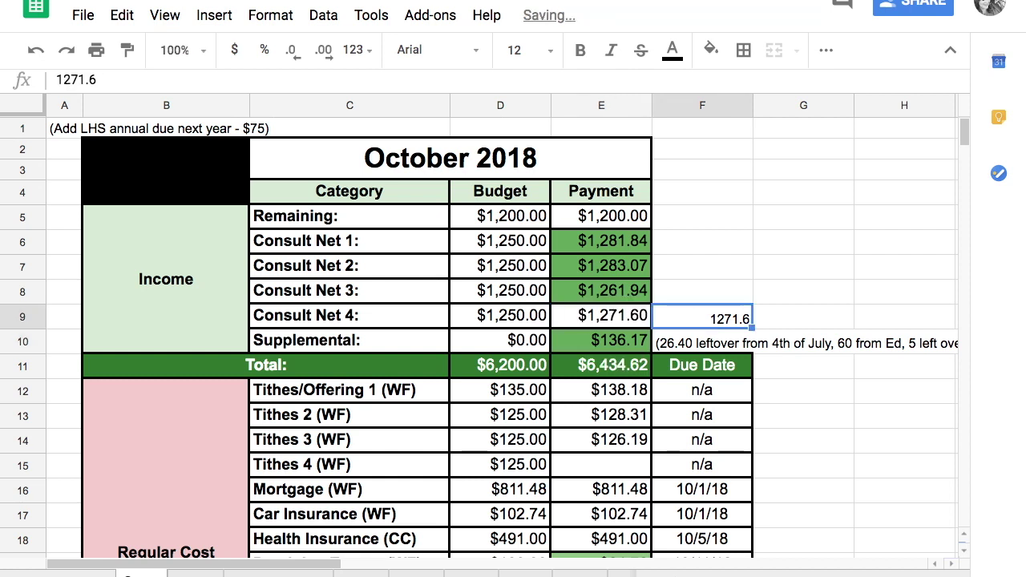
pyautogui.press('Delete')
pyautogui.press('Left')
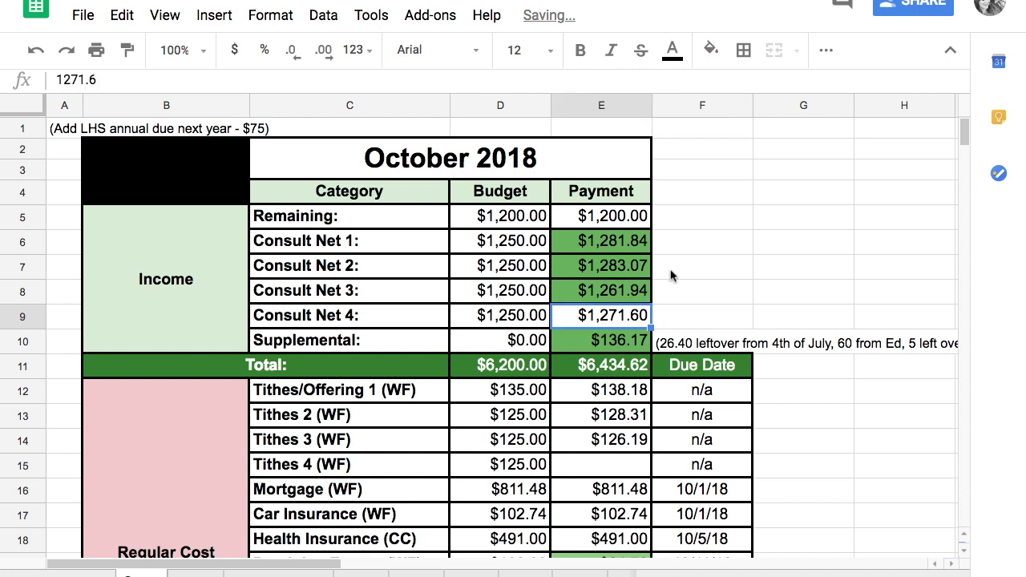
# - Shade the E9 payment green to match the other payments
pyautogui.click(713, 53)
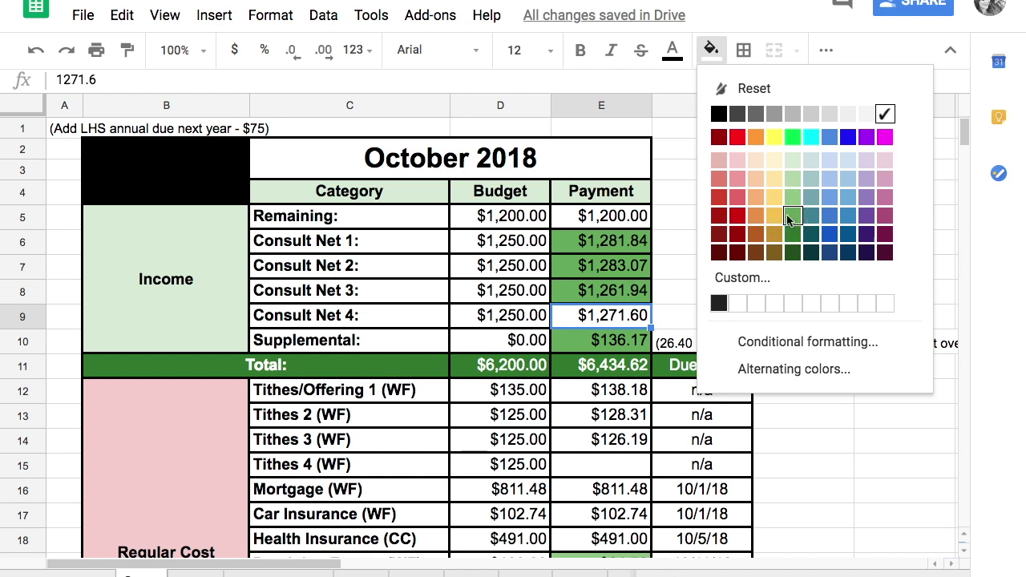
pyautogui.click(791, 217)
pyautogui.click(682, 313)
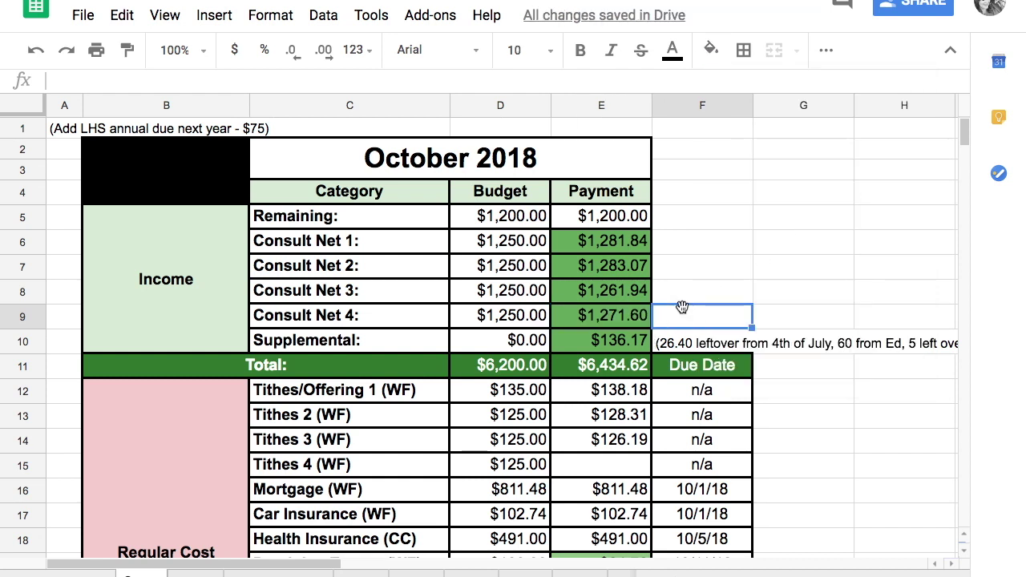
pyautogui.press('Left')
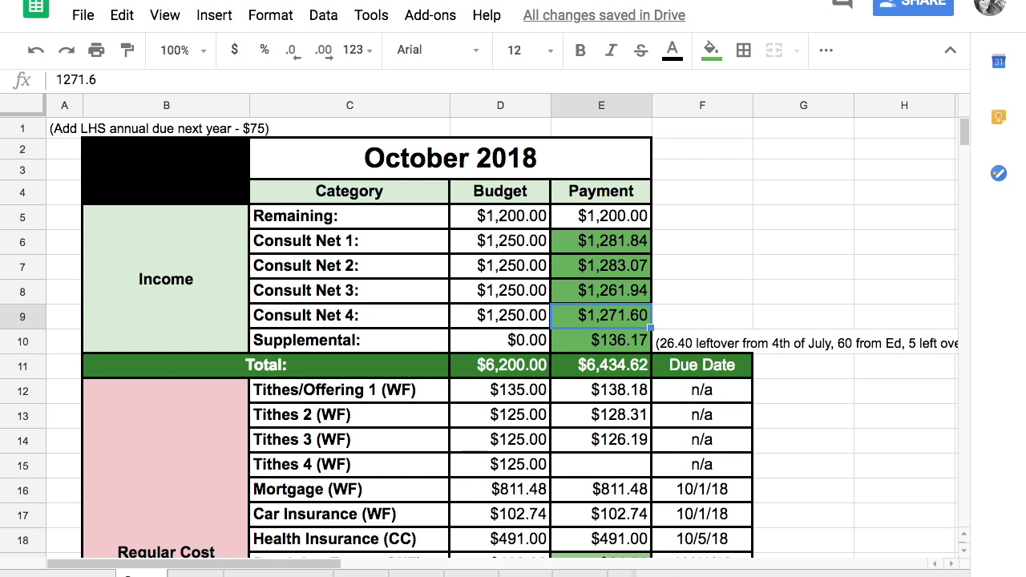
# - Enter 127.16 as the Tithes 4 (WF) October payment in E15
pyautogui.press('Down')
pyautogui.press('Down')
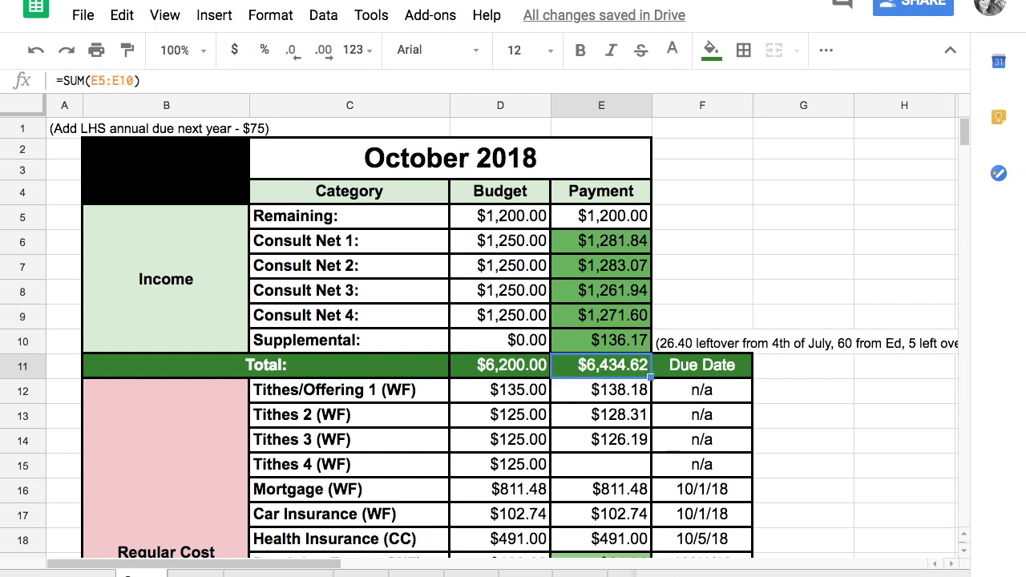
pyautogui.press('Down')
pyautogui.press('Down')
pyautogui.press('Down')
pyautogui.press('Down')
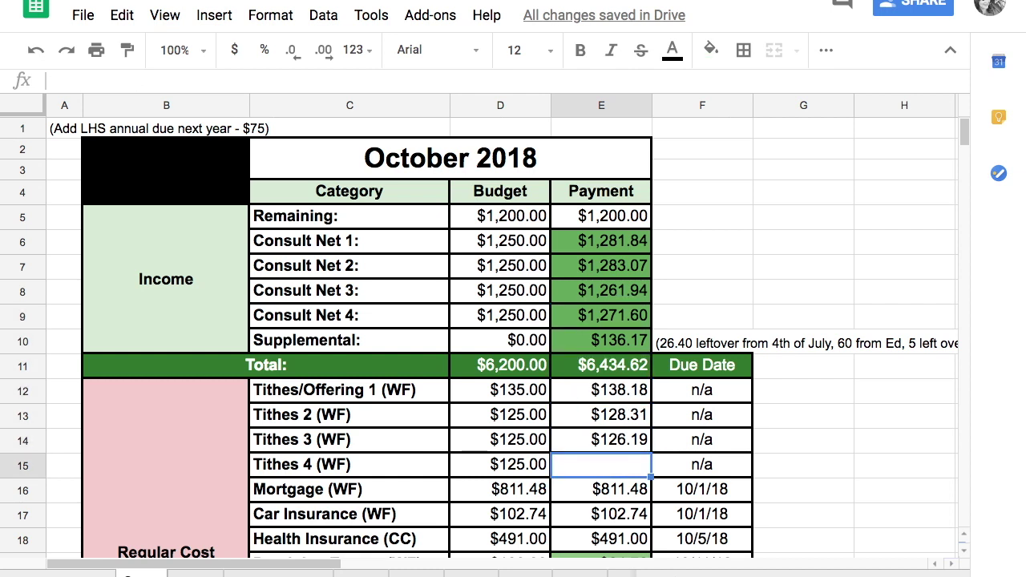
pyautogui.write('1')
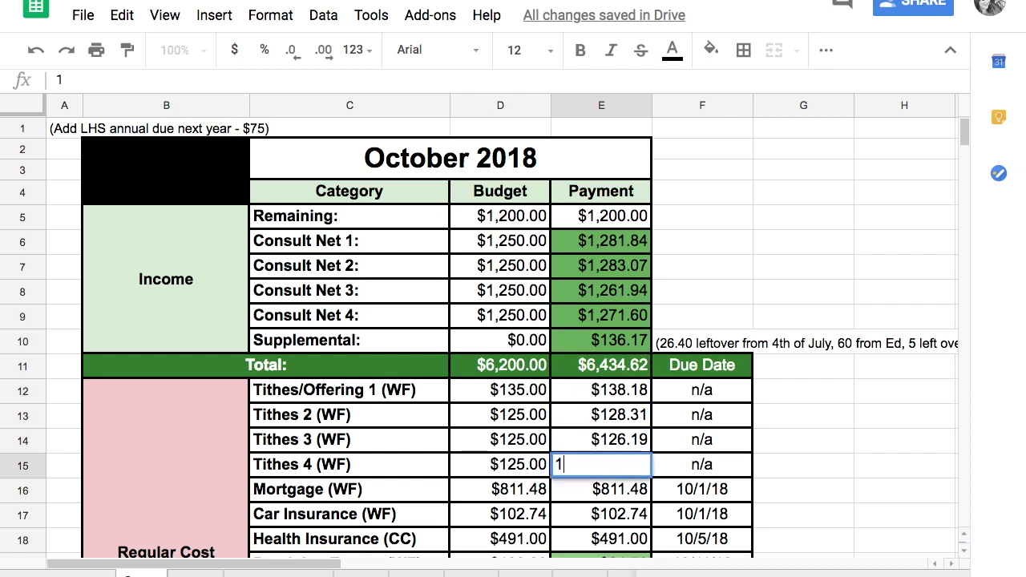
pyautogui.write('27')
pyautogui.write('.16')
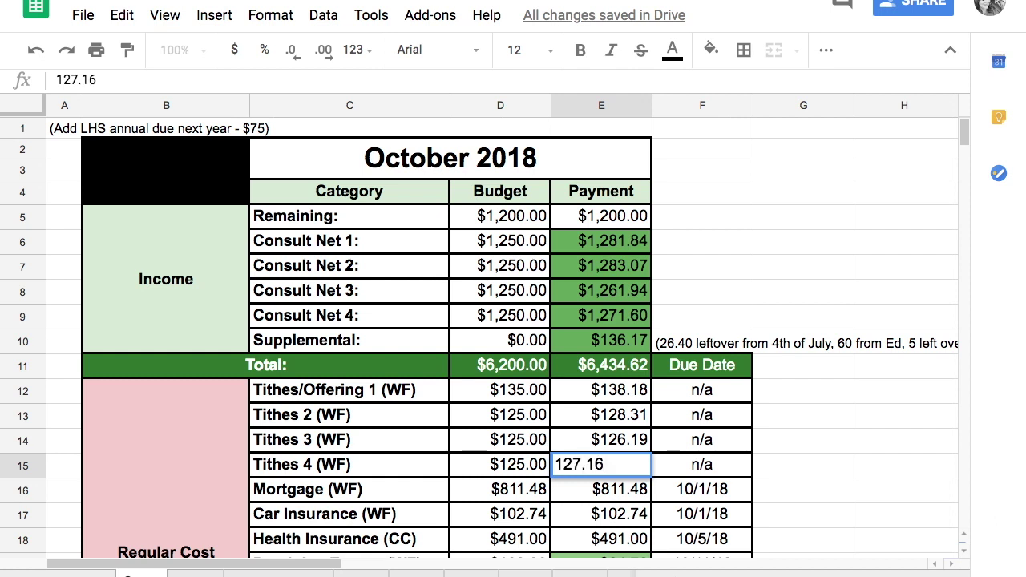
pyautogui.press('Return')
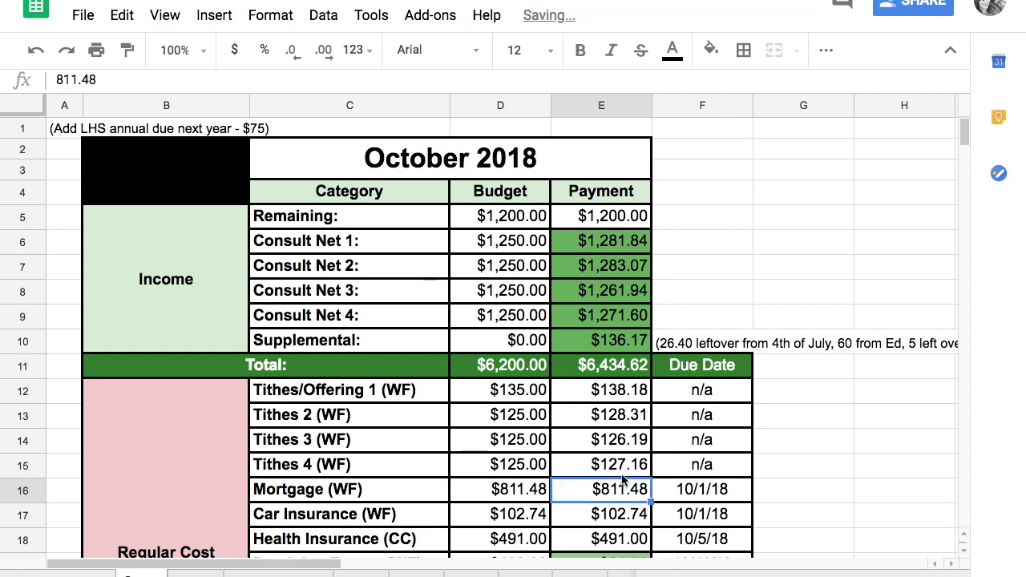
pyautogui.click(623, 475)
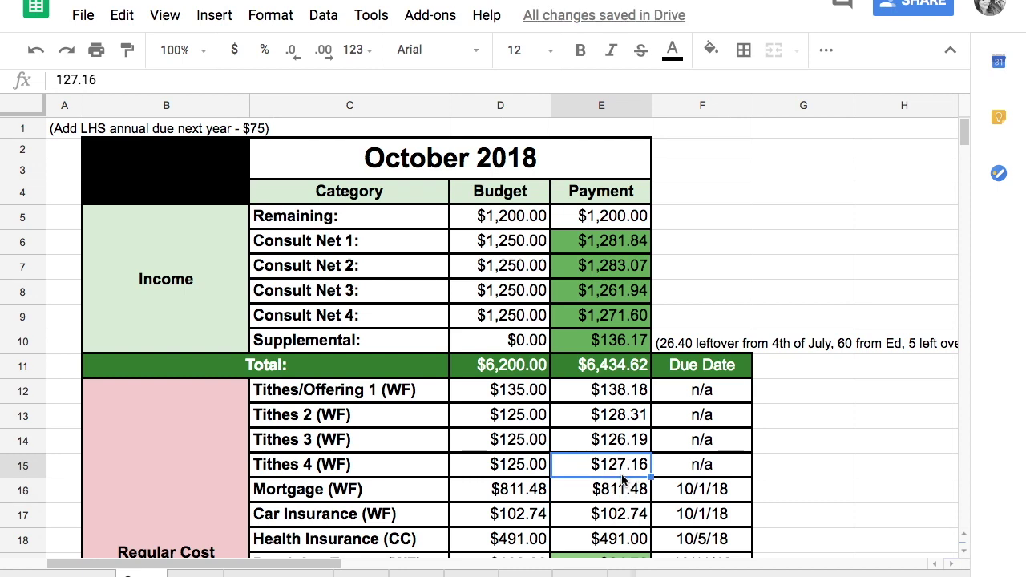
# - Scroll down to the expense notes below the table and select empty cell E59
pyautogui.scroll(-2, 623, 479)
pyautogui.scroll(-3, 623, 479)
pyautogui.scroll(-2, 623, 479)
pyautogui.scroll(-1, 623, 478)
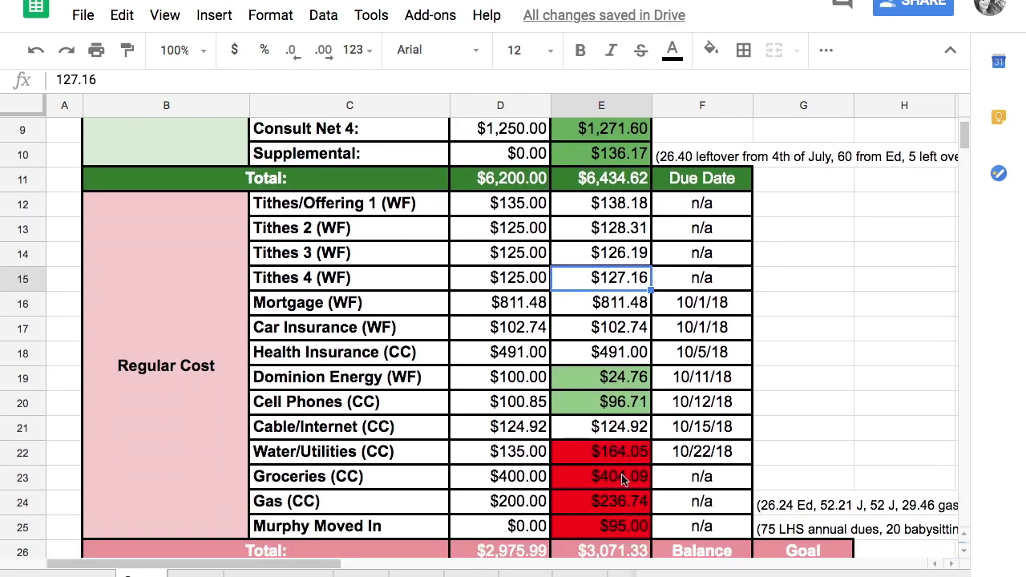
pyautogui.scroll(-1, 622, 476)
pyautogui.scroll(-2, 622, 476)
pyautogui.scroll(-4, 622, 476)
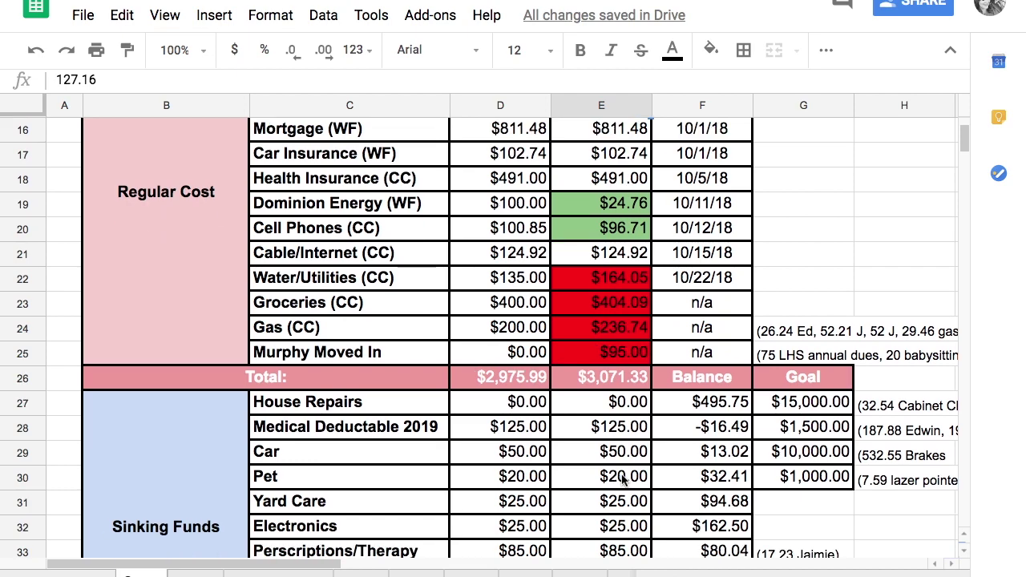
pyautogui.scroll(-5, 623, 479)
pyautogui.scroll(-3, 623, 479)
pyautogui.scroll(-5, 623, 479)
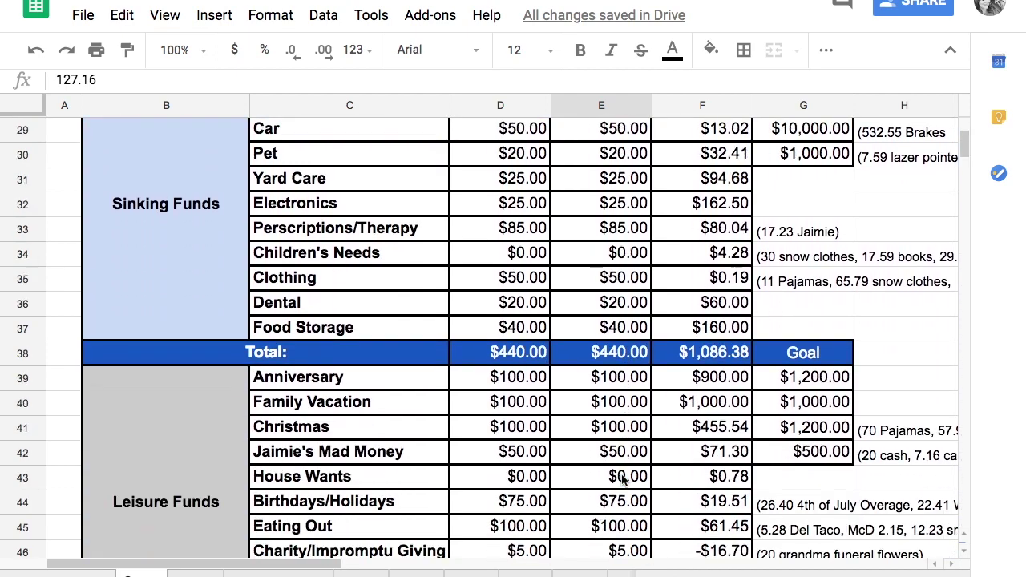
pyautogui.scroll(-5, 623, 478)
pyautogui.scroll(-2, 623, 478)
pyautogui.scroll(-2, 623, 479)
pyautogui.scroll(-3, 623, 479)
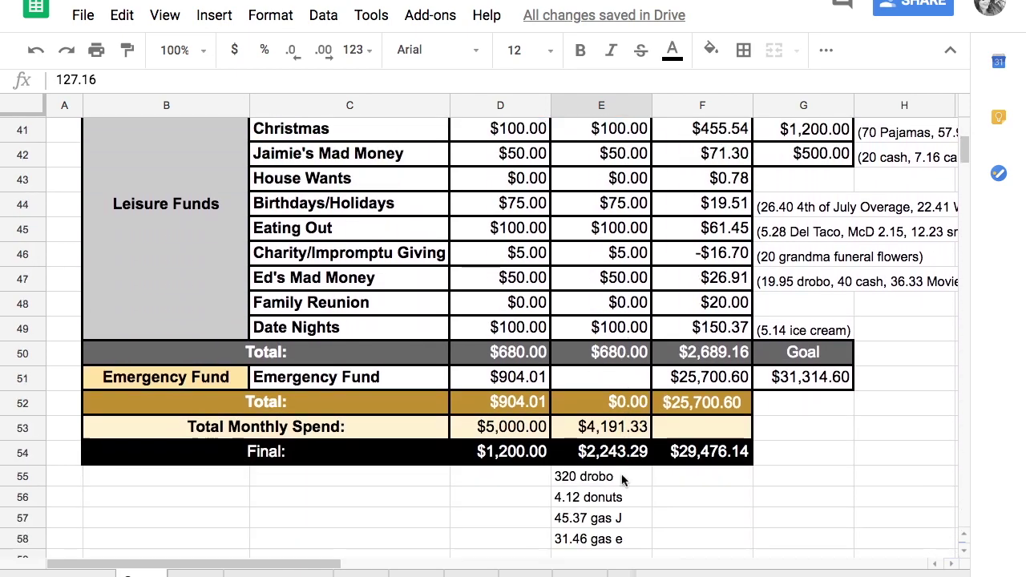
pyautogui.scroll(-1, 599, 481)
pyautogui.scroll(-1, 599, 454)
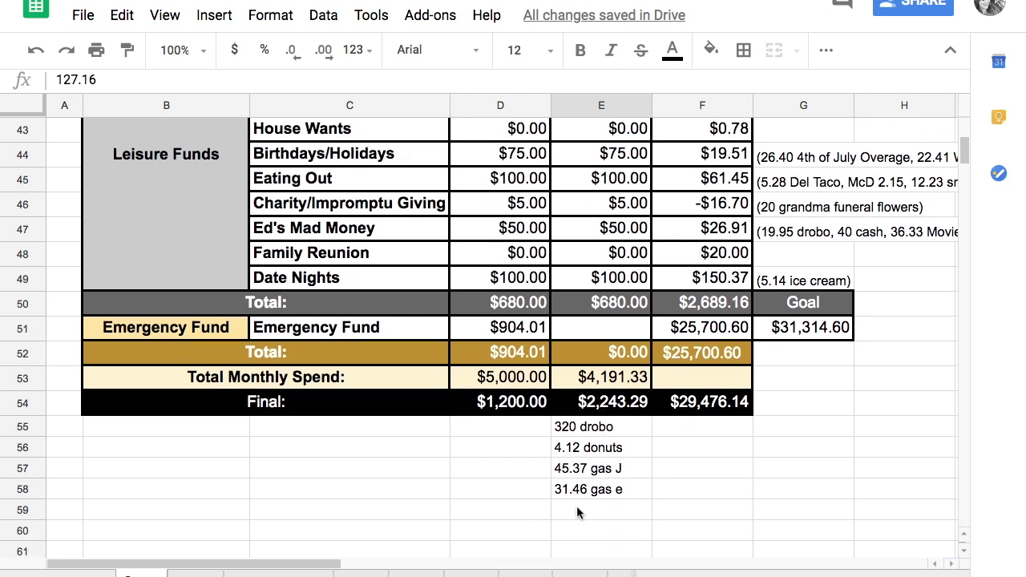
pyautogui.click(576, 509)
# - Add the note '127.16 tithing' in cell E59 of the notes list
pyautogui.write('127')
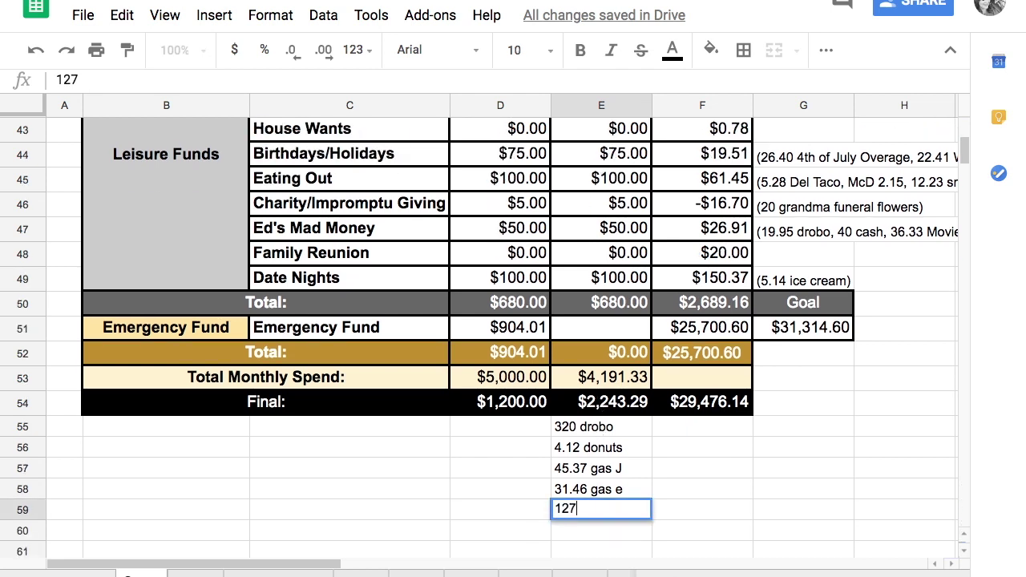
pyautogui.write('.16')
pyautogui.press('Return')
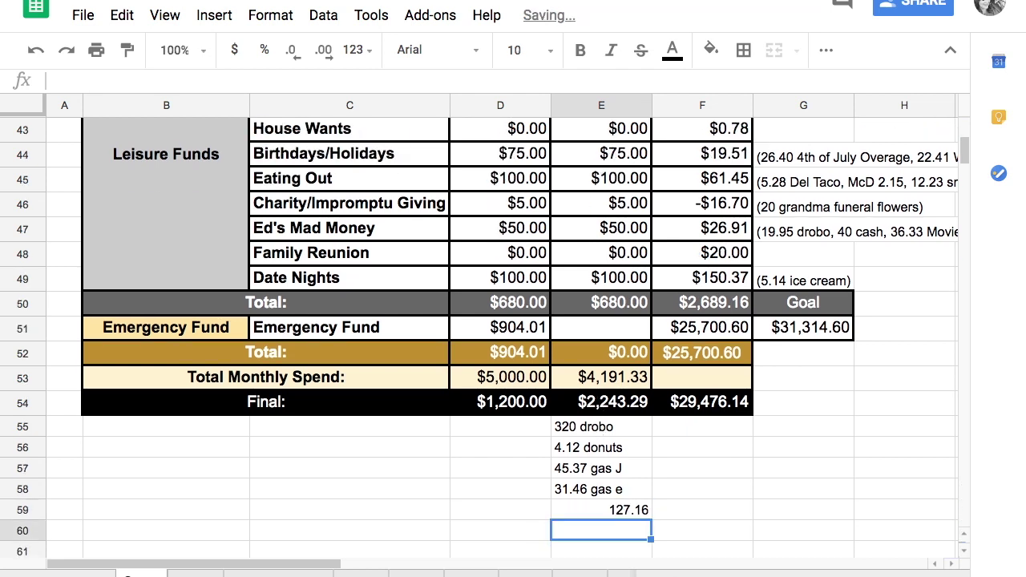
pyautogui.click(580, 517)
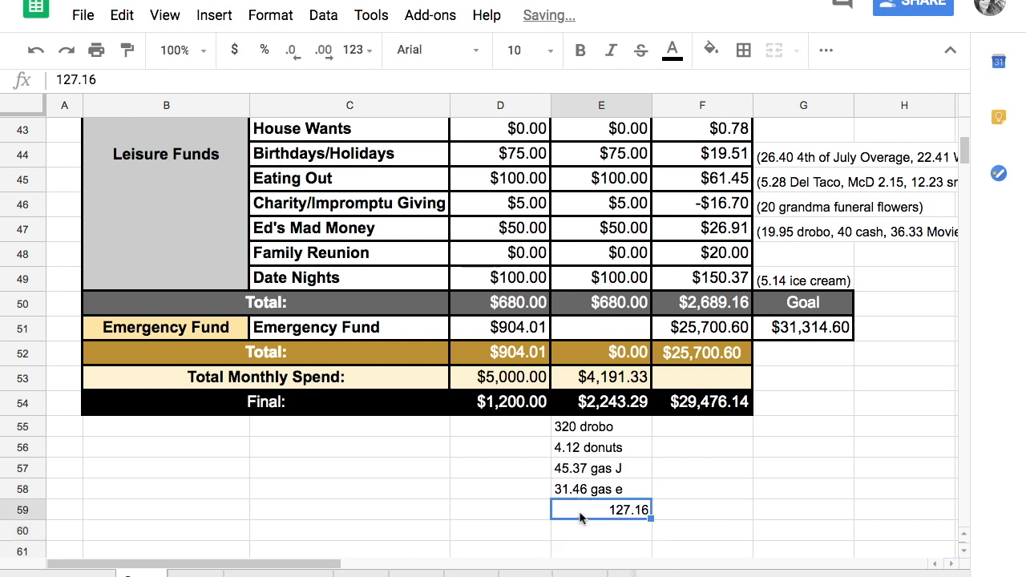
pyautogui.click(191, 80)
pyautogui.write('tithing')
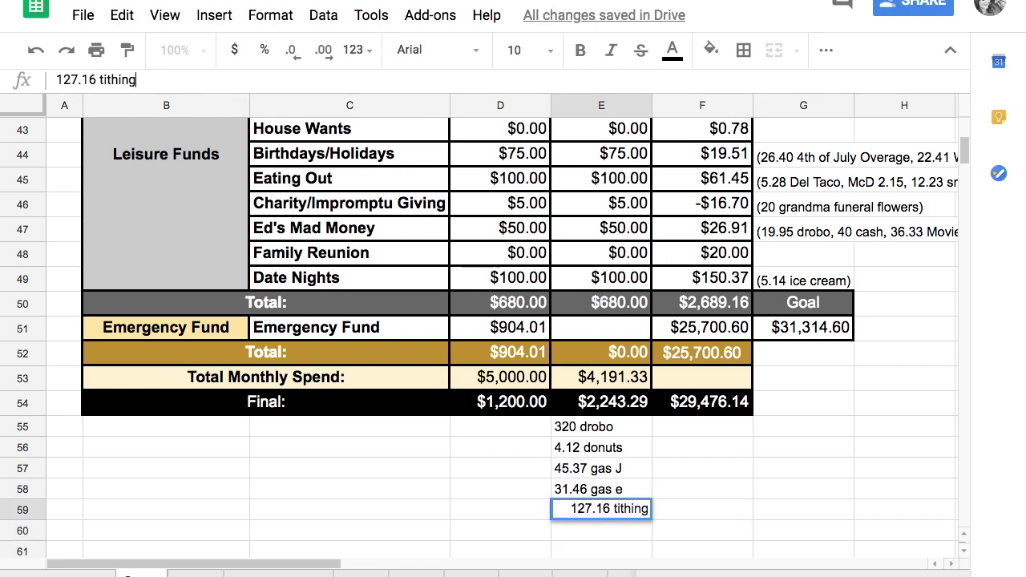
pyautogui.press('Return')
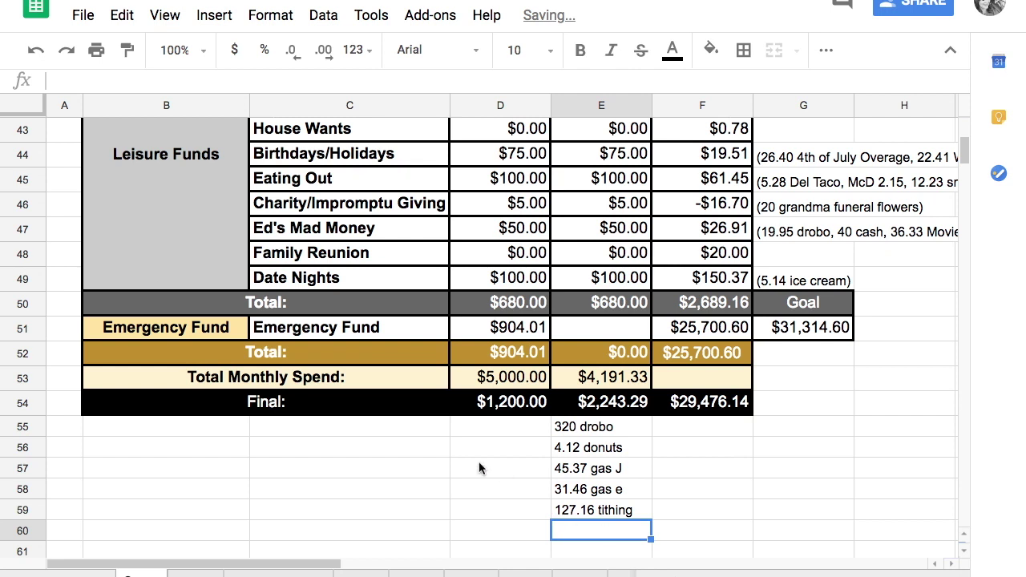
# - Check the formula behind the final remaining amount in E54
pyautogui.scroll(2, 479, 463)
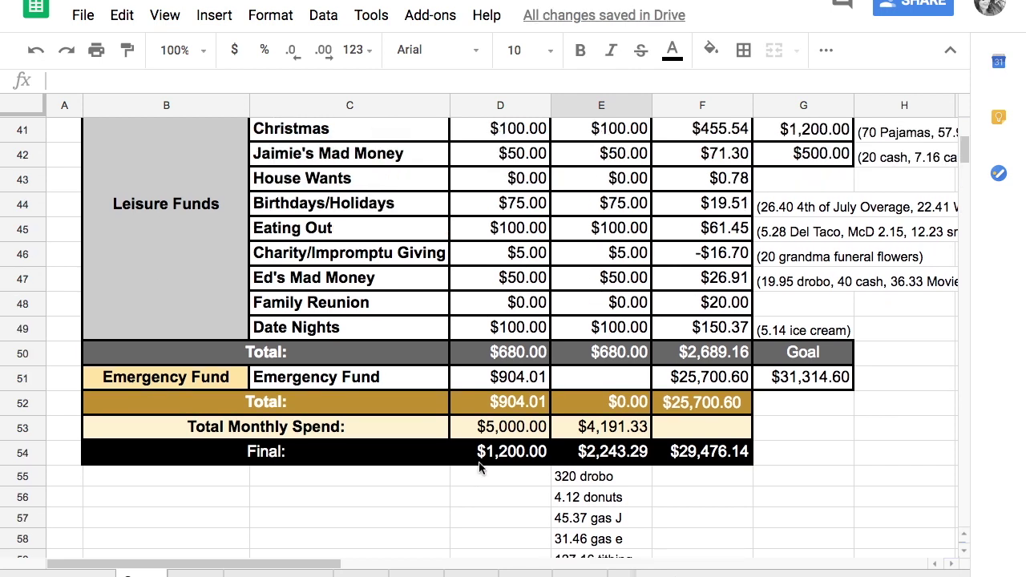
pyautogui.scroll(1, 479, 467)
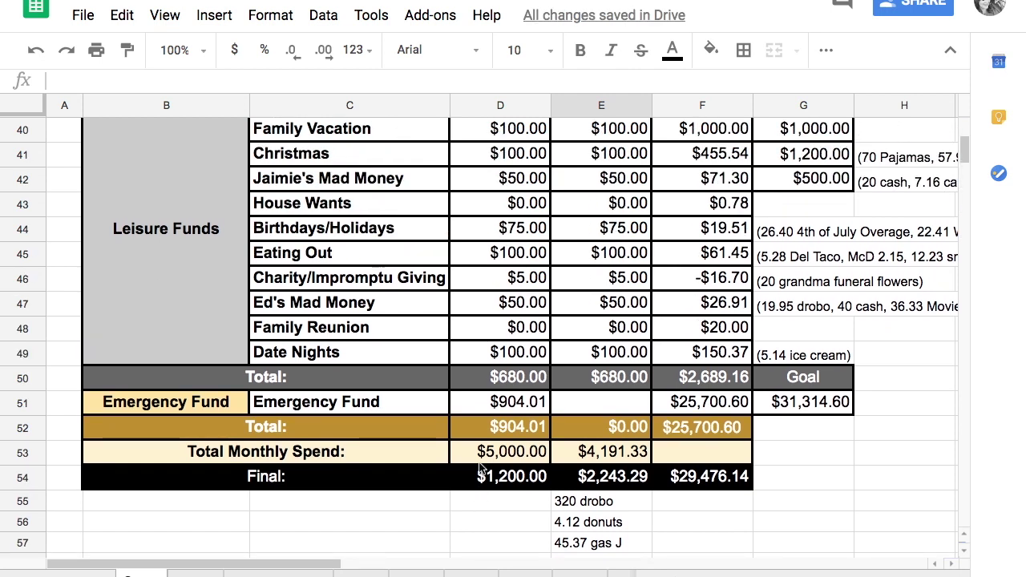
pyautogui.click(588, 486)
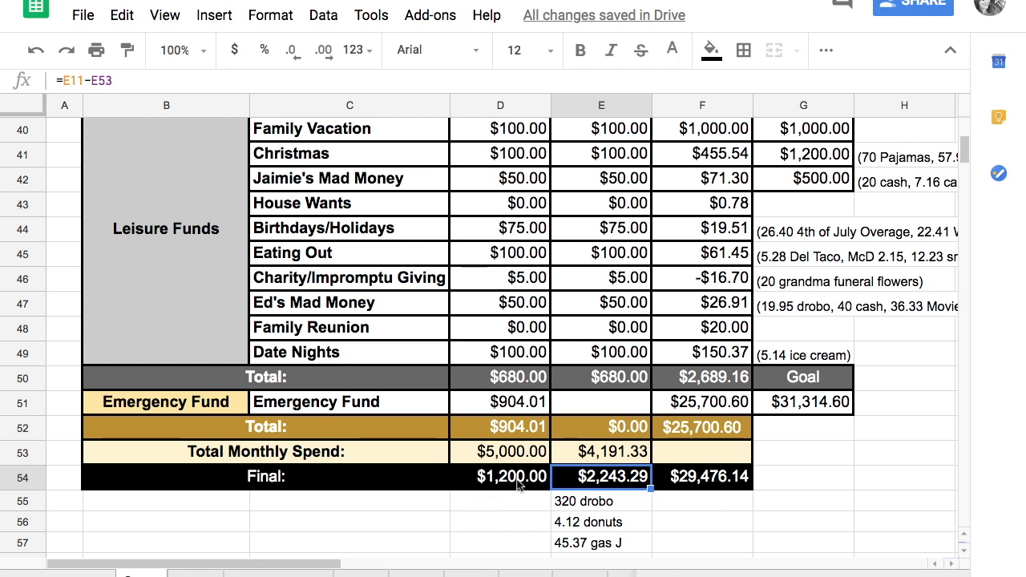
# - Enter 1043.29 as October's Emergency Fund amount in E51
pyautogui.click(583, 410)
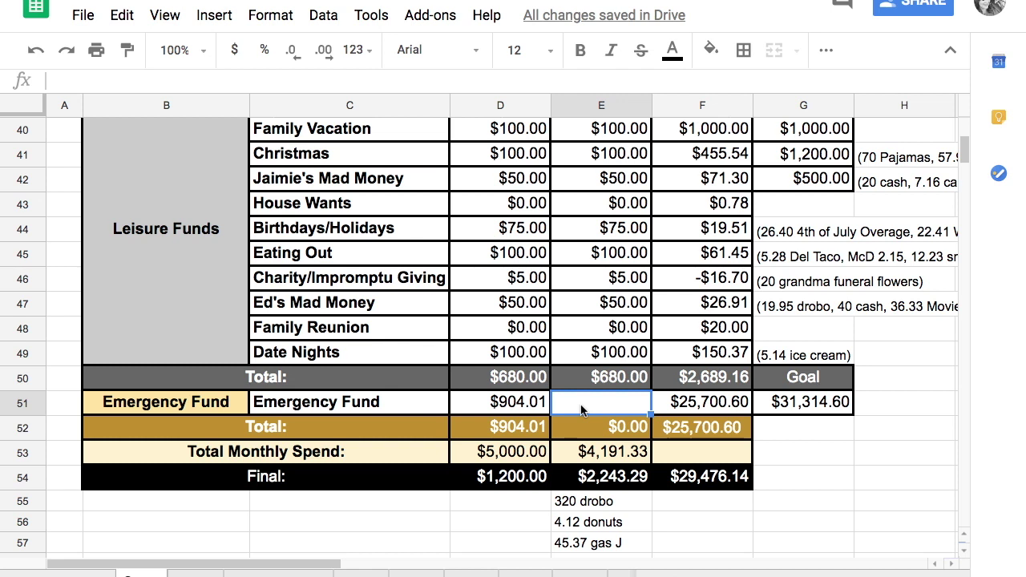
pyautogui.write('10')
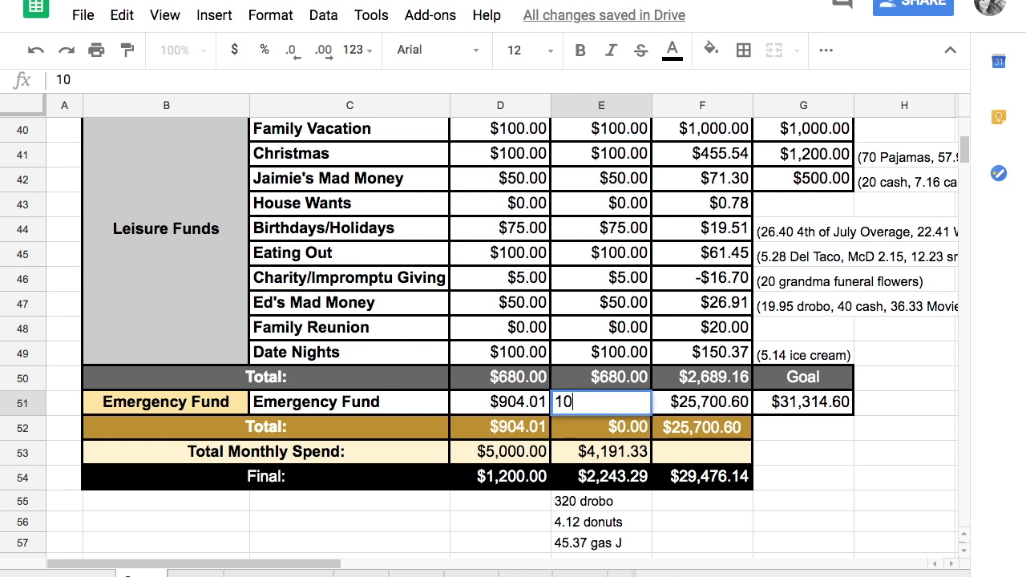
pyautogui.write('$1,043.')
pyautogui.write('29')
pyautogui.press('Return')
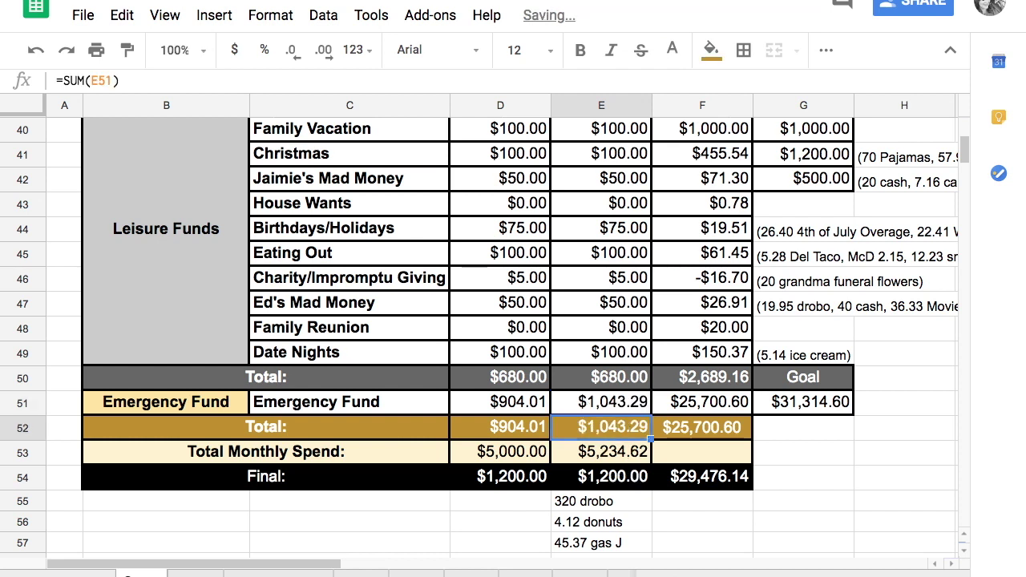
pyautogui.press('Up')
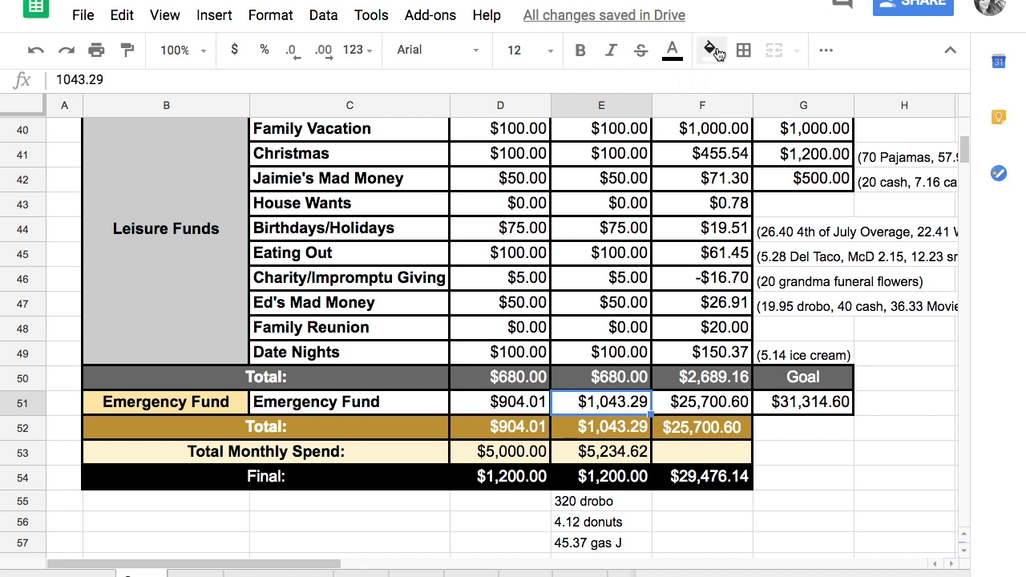
# - Fill E51 green and review the Emergency Fund amounts in E51:F51
pyautogui.click(713, 48)
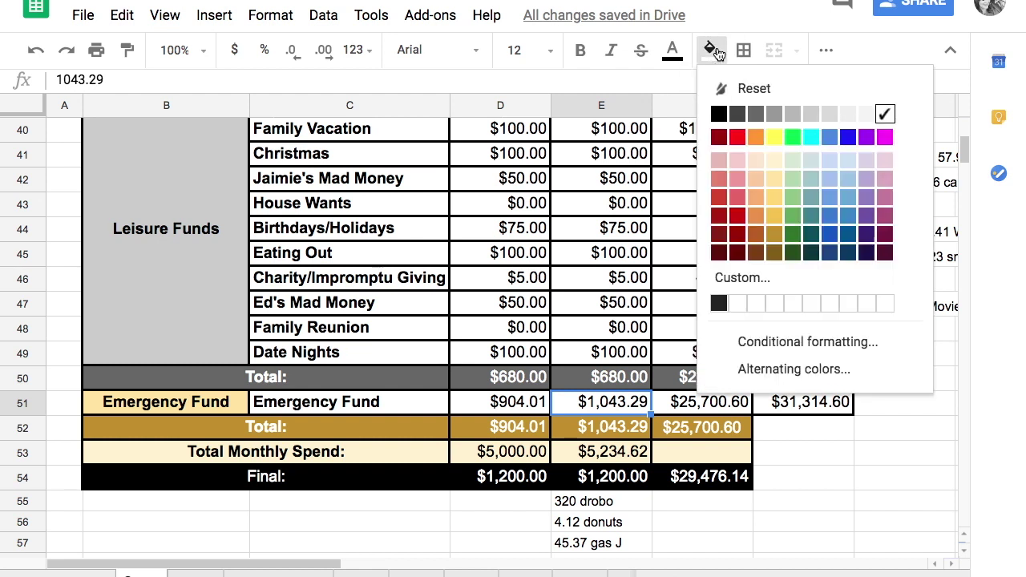
pyautogui.click(791, 225)
pyautogui.click(851, 502)
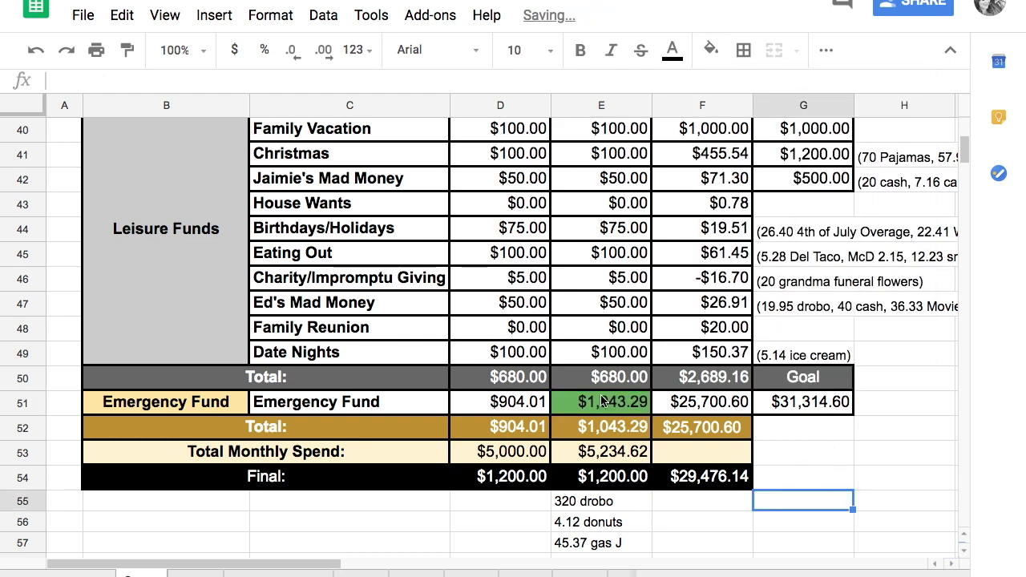
pyautogui.click(697, 407)
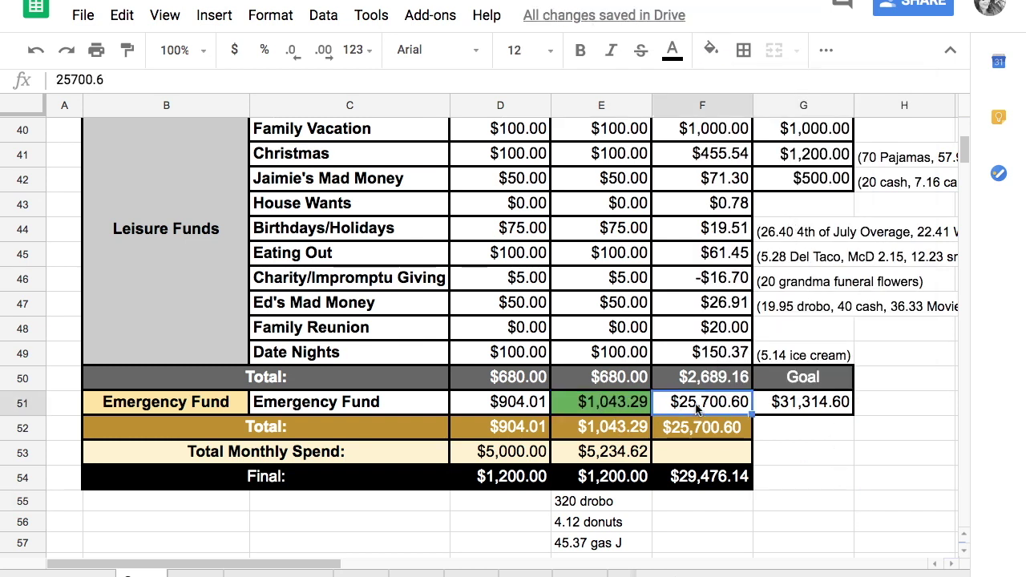
pyautogui.scroll(-1, 815, 464)
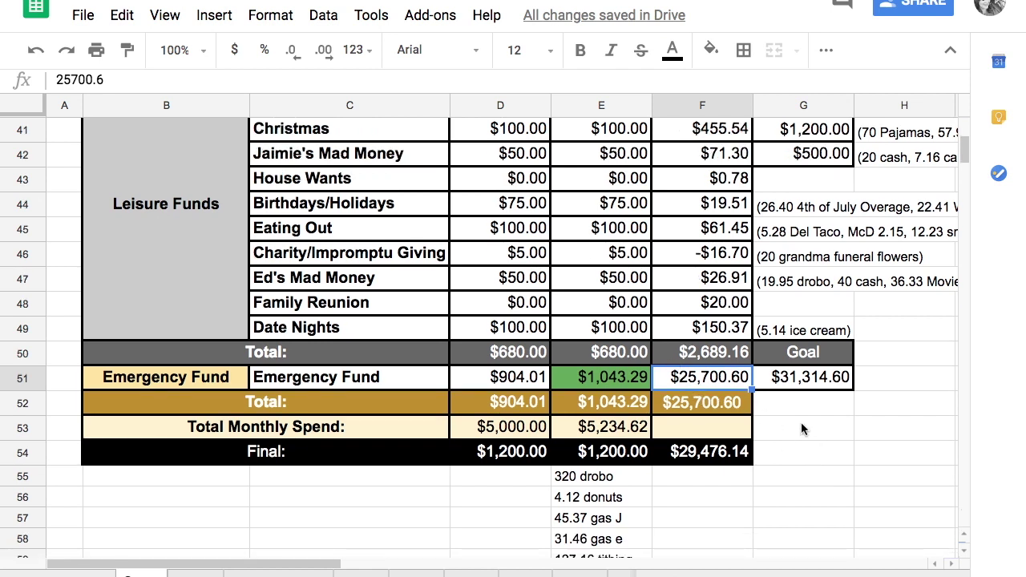
pyautogui.click(647, 384)
pyautogui.moveTo(646, 384); pyautogui.dragTo(680, 384)
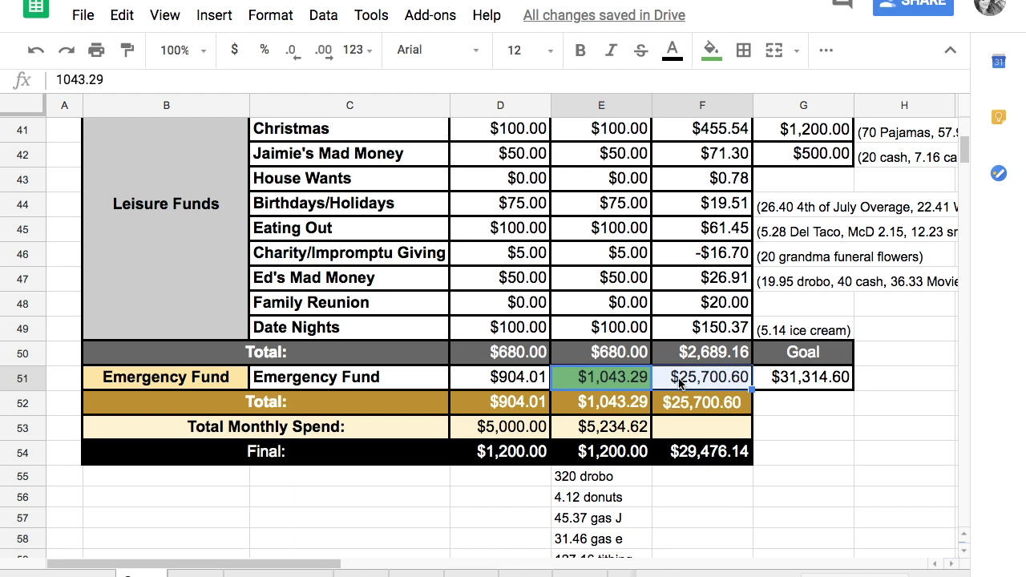
pyautogui.click(842, 445)
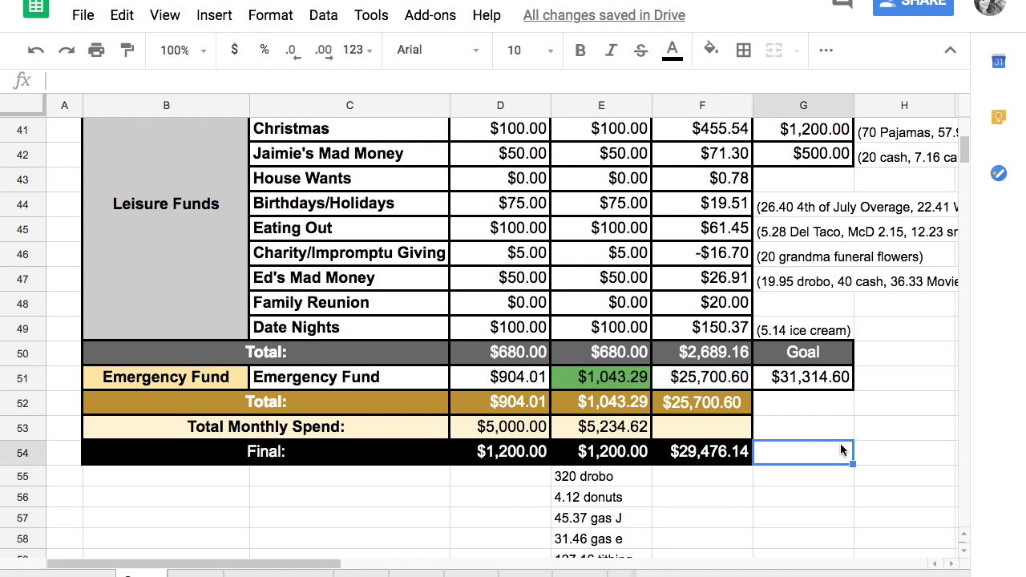
# - Note 26743.89 as a scratch value in G53
pyautogui.moveTo(626, 379); pyautogui.dragTo(687, 378)
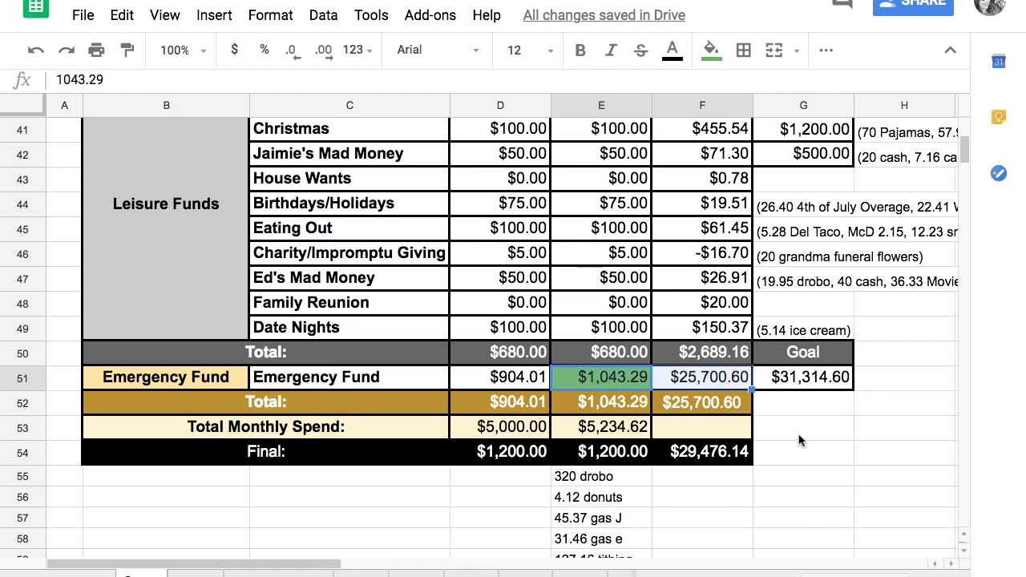
pyautogui.click(808, 434)
pyautogui.write('2')
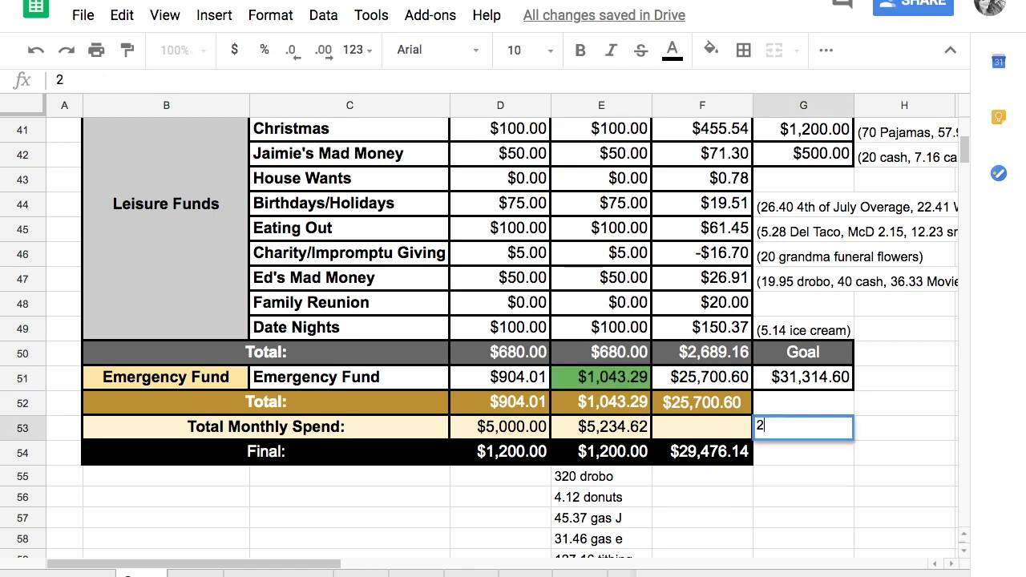
pyautogui.write('6743')
pyautogui.write('.89]')
pyautogui.press('BackSpace')
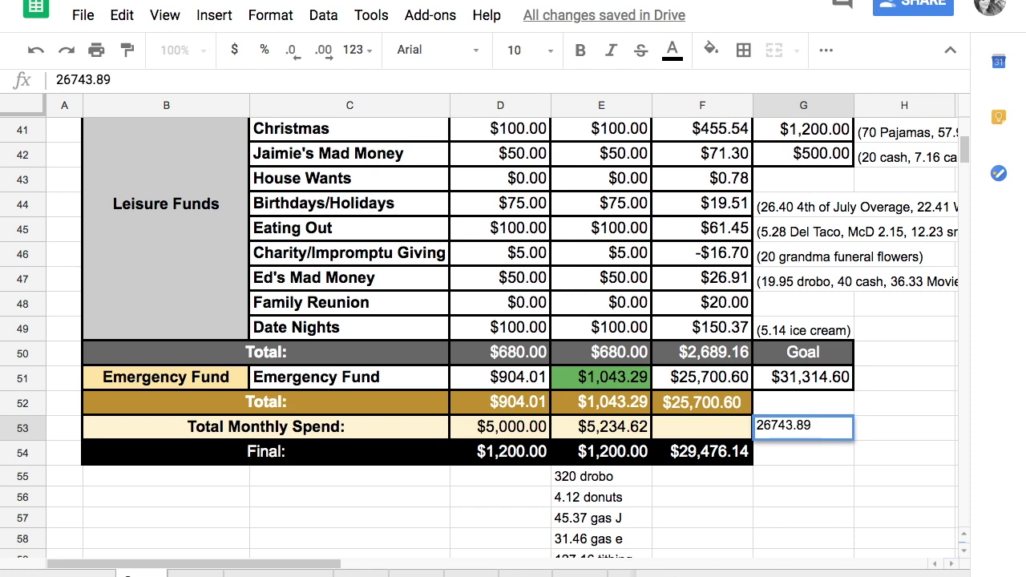
pyautogui.press('Return')
# - Set the Emergency Fund balance in F51 to 26743.89
pyautogui.click(628, 379)
pyautogui.moveTo(627, 379); pyautogui.dragTo(683, 382)
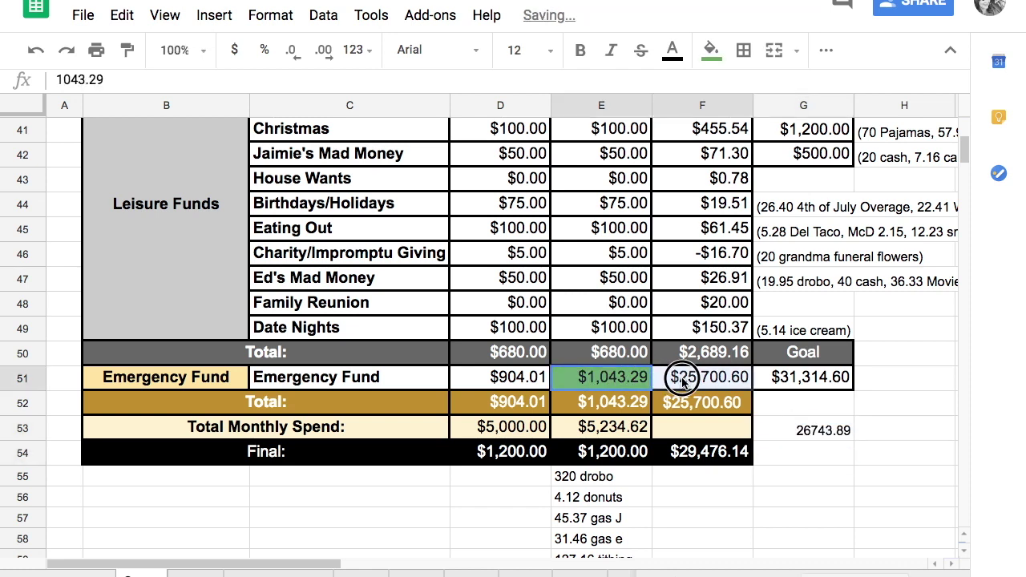
pyautogui.click(704, 383)
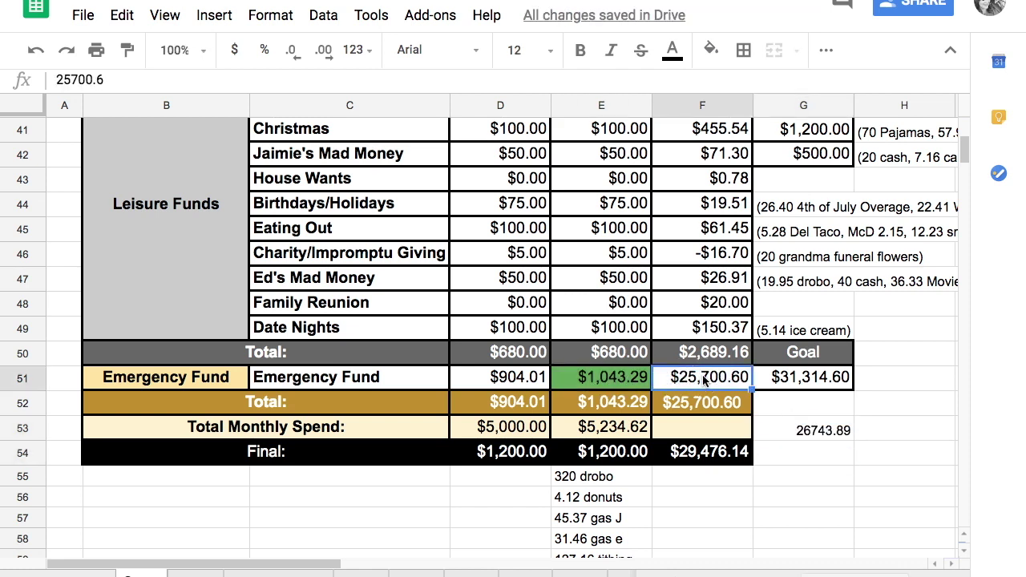
pyautogui.write('267')
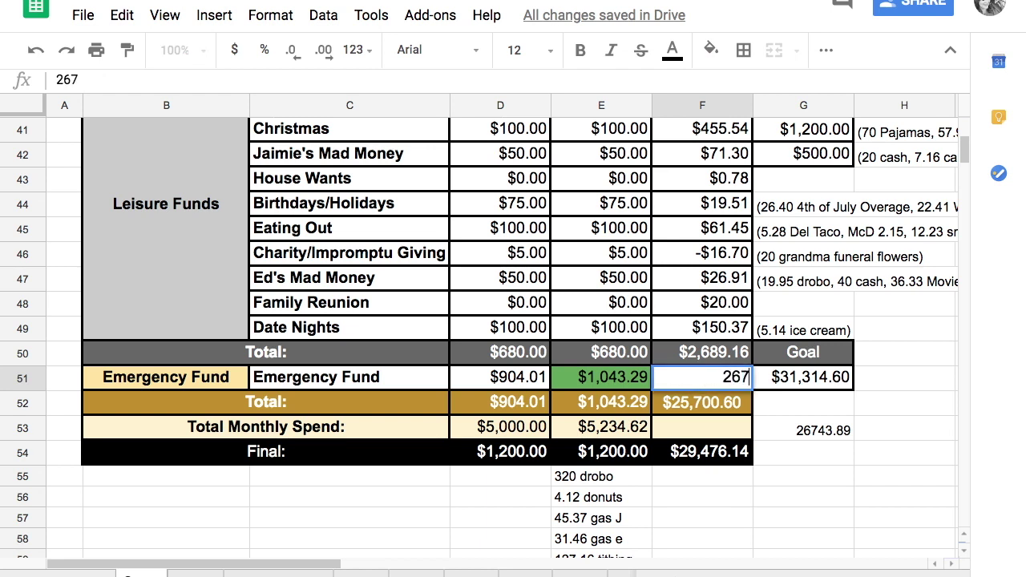
pyautogui.write('43.89')
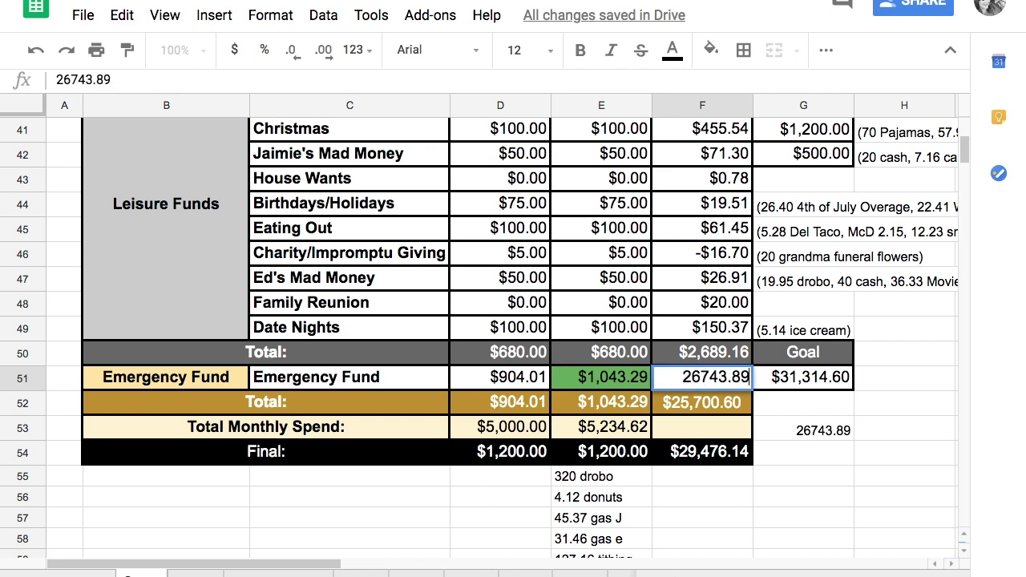
pyautogui.press('Return')
# - Clear the G53 scratch value and recheck the E51 payment and F51 balance
pyautogui.click(814, 431)
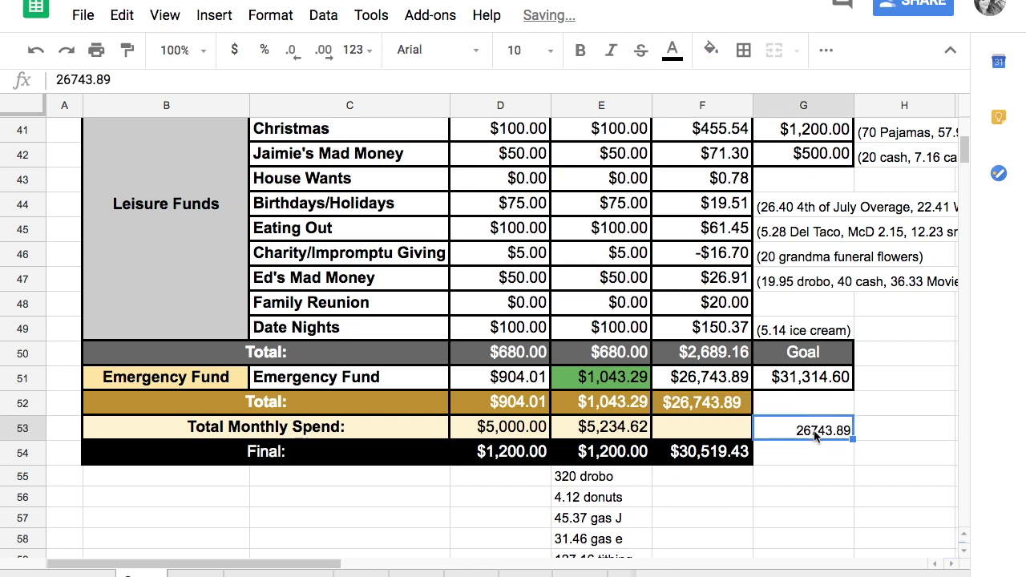
pyautogui.press('Delete')
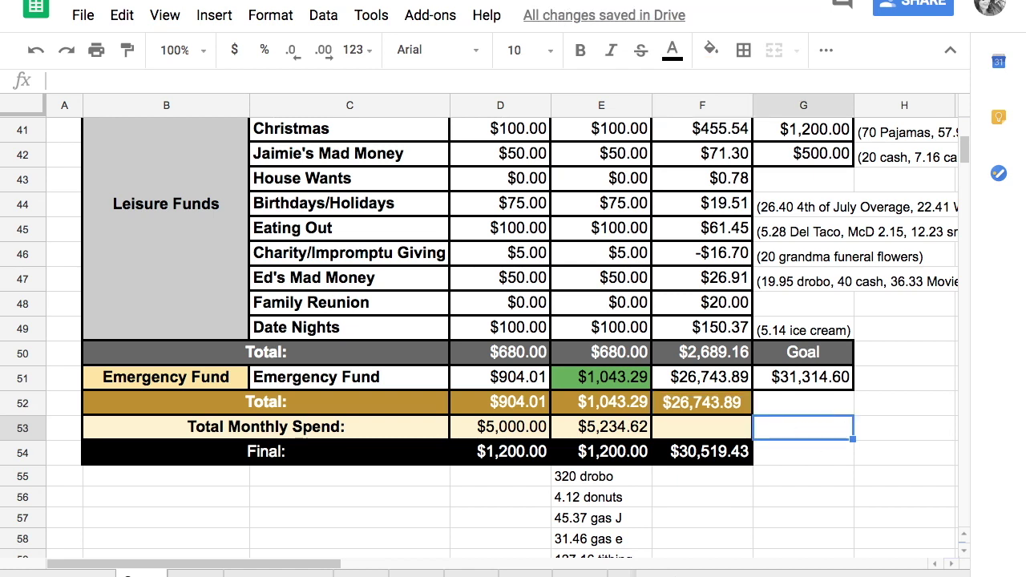
pyautogui.press('Up')
pyautogui.press('Up')
pyautogui.press('Left')
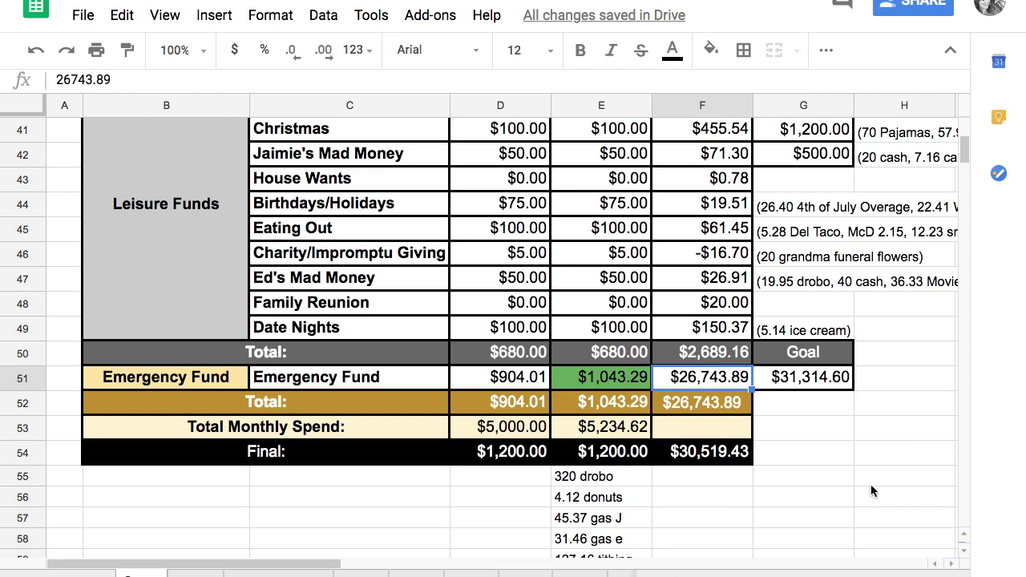
pyautogui.press('Left')
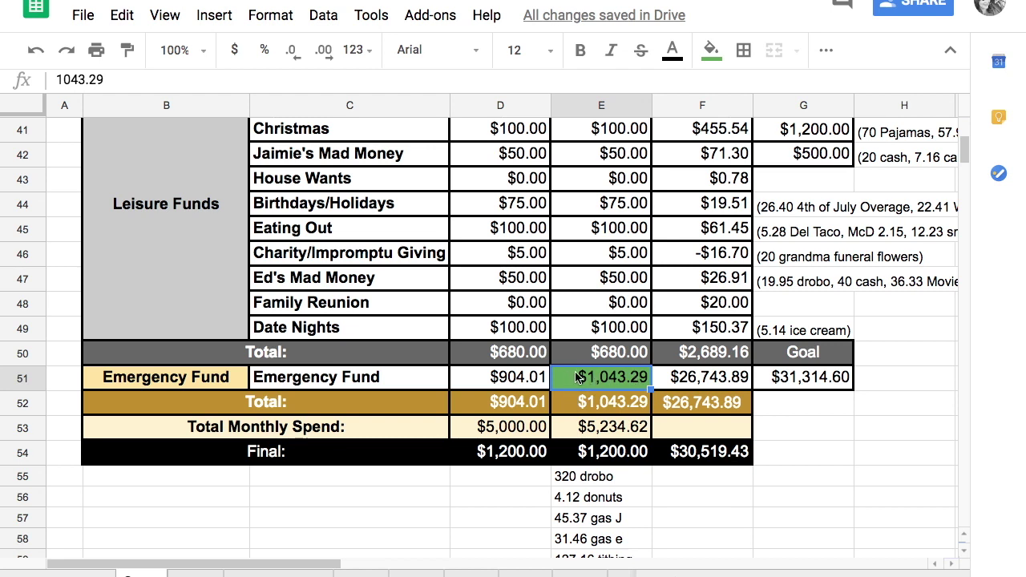
pyautogui.click(697, 384)
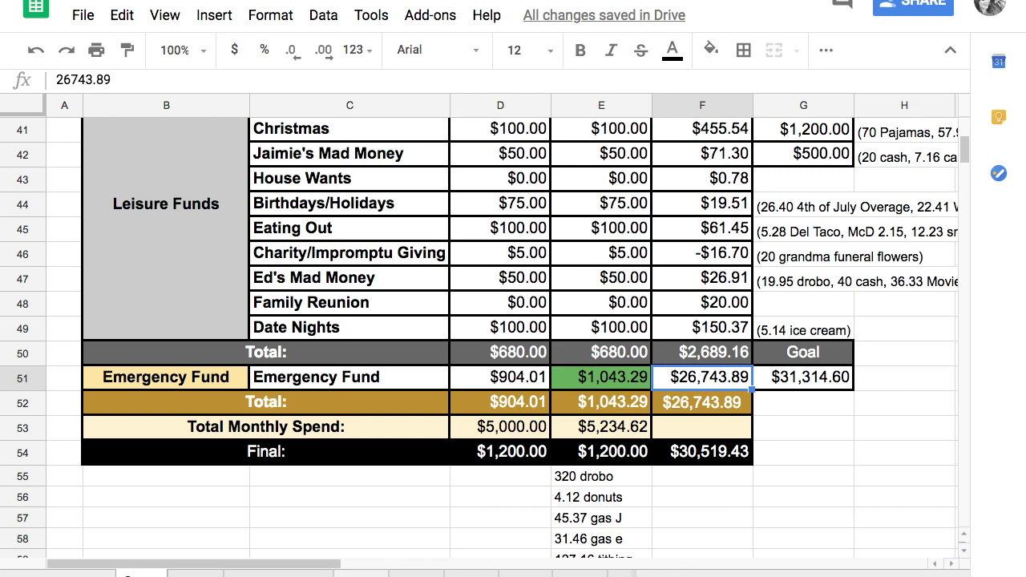
# - Point the Emergency Fund sheet's amount-we-have cell B4 at Oct!F51 instead of Sep!F51
pyautogui.click(357, 571)
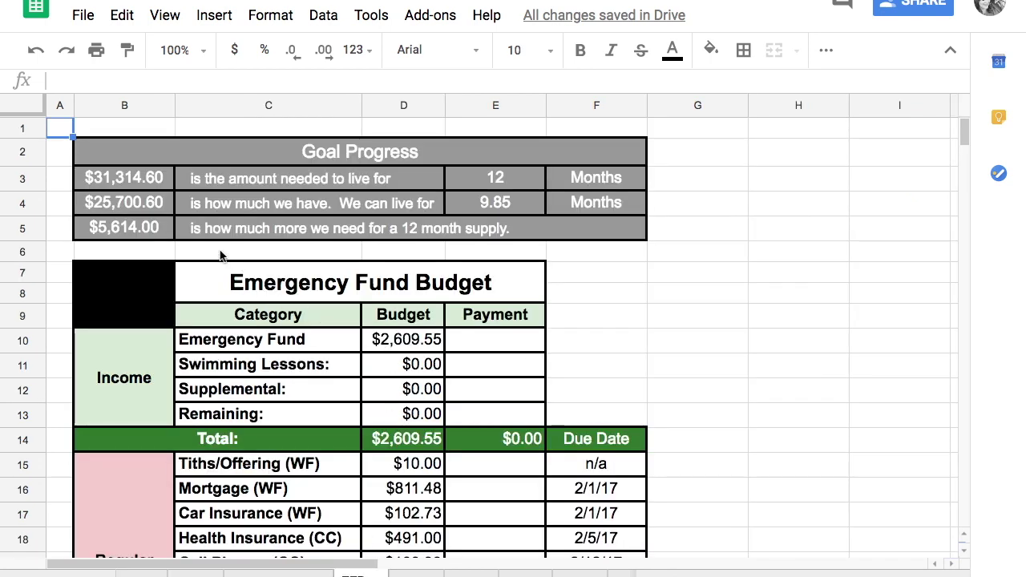
pyautogui.click(148, 207)
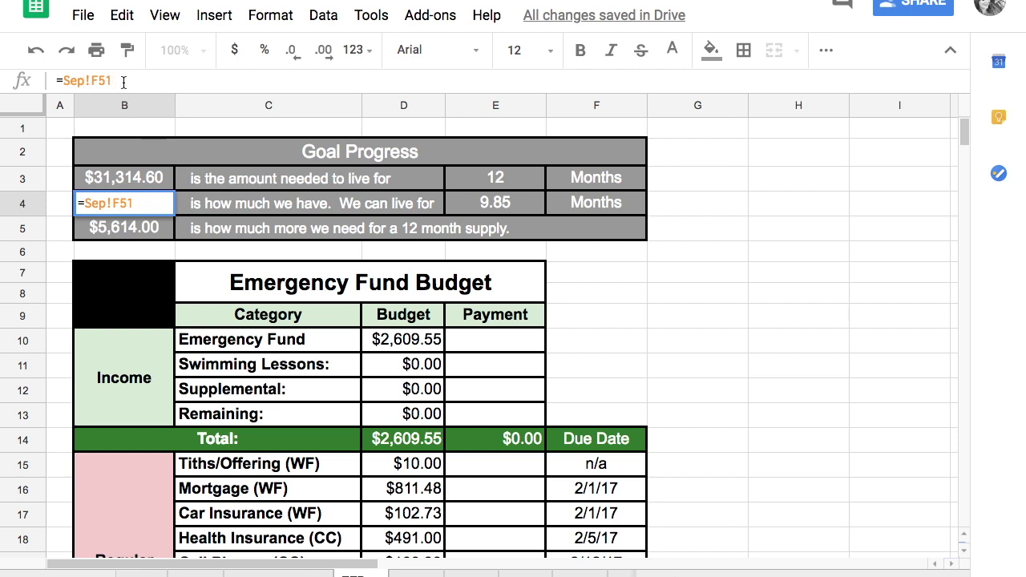
pyautogui.press('BackSpace')
pyautogui.press('BackSpace')
pyautogui.press('BackSpace')
pyautogui.press('BackSpace')
pyautogui.press('BackSpace')
pyautogui.press('BackSpace')
pyautogui.press('BackSpace')
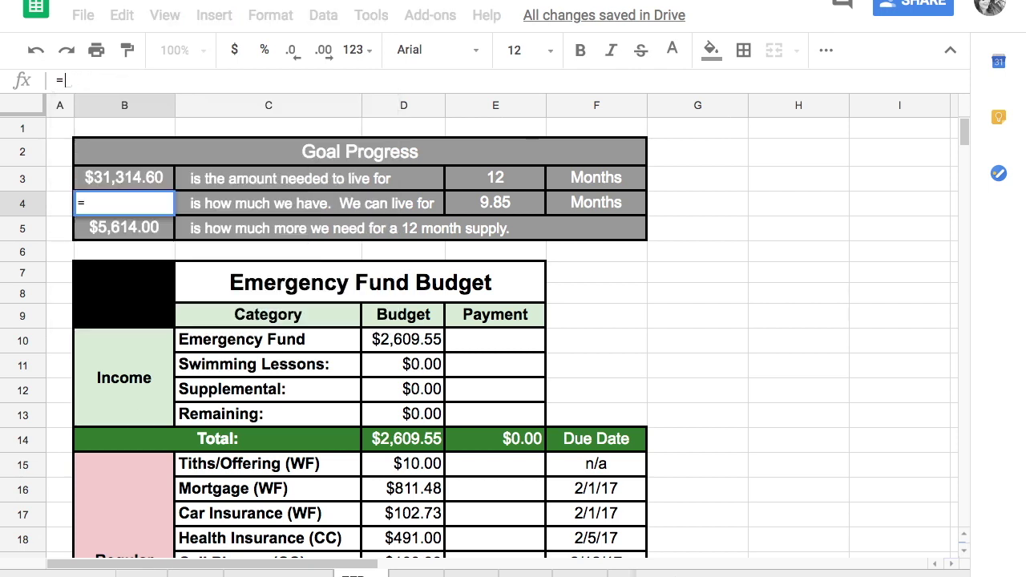
pyautogui.click(144, 570)
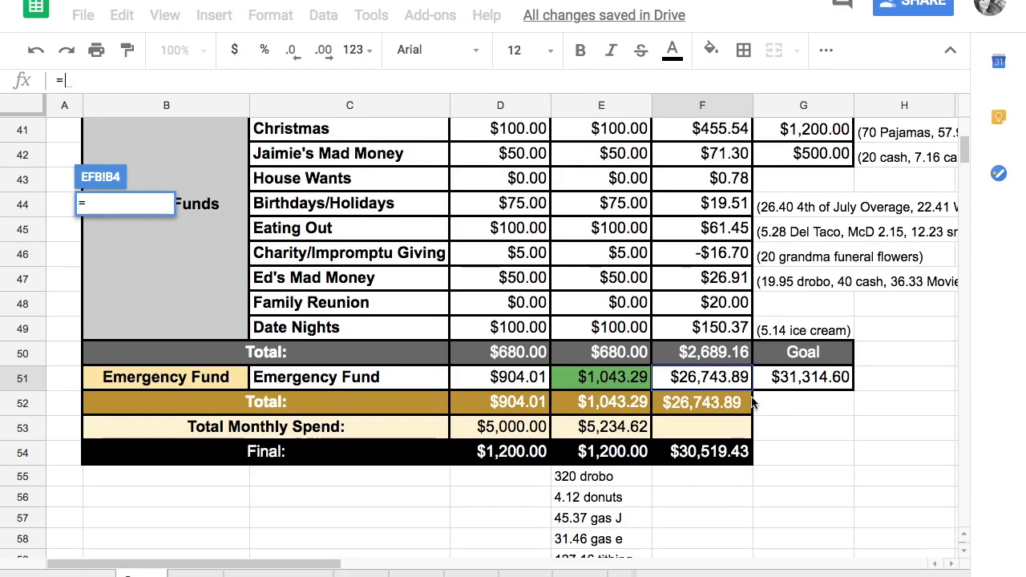
pyautogui.click(701, 381)
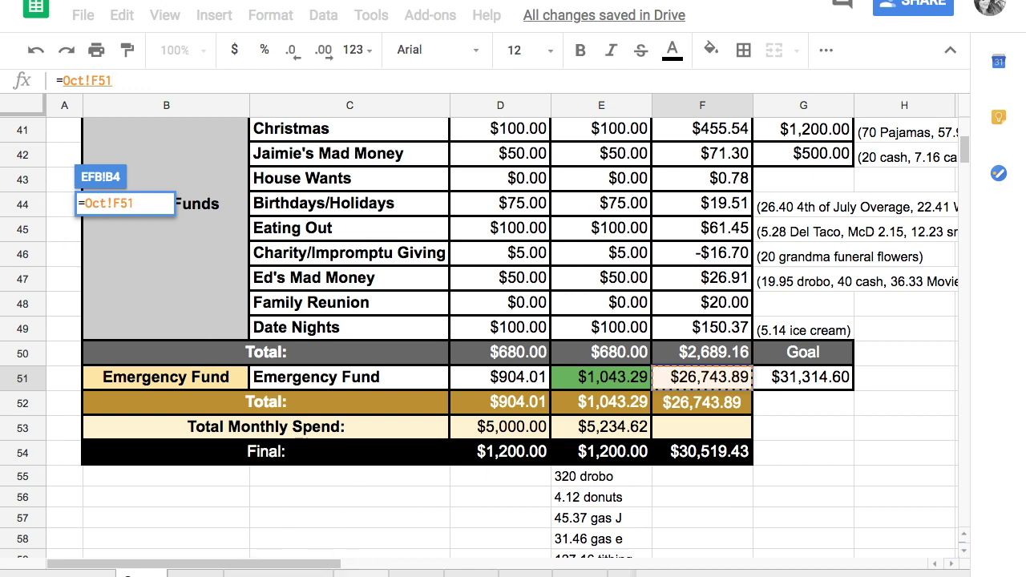
pyautogui.click(357, 570)
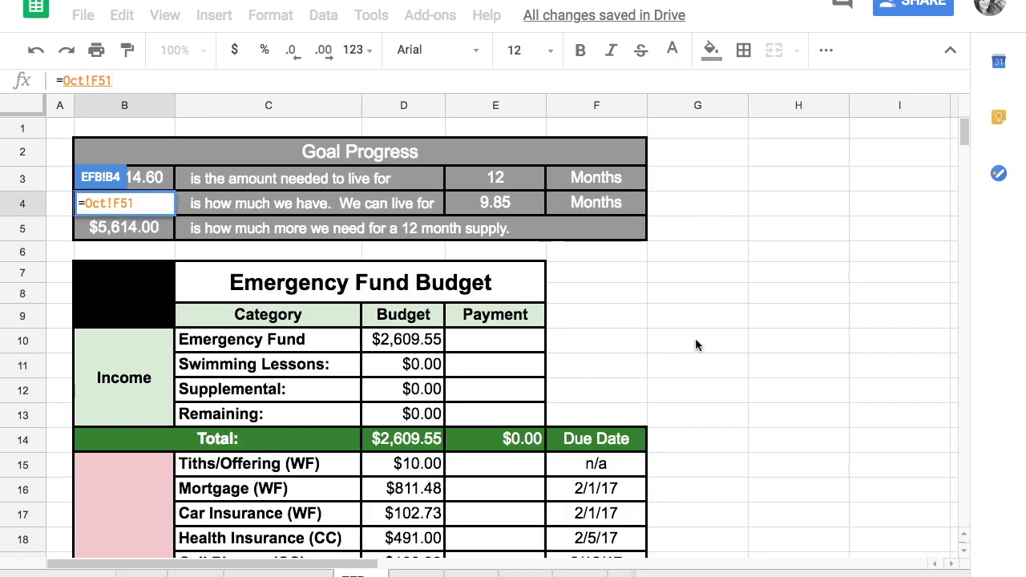
pyautogui.press('Return')
# - Review the updated amount-we-have and amount-needed formulas
pyautogui.click(866, 291)
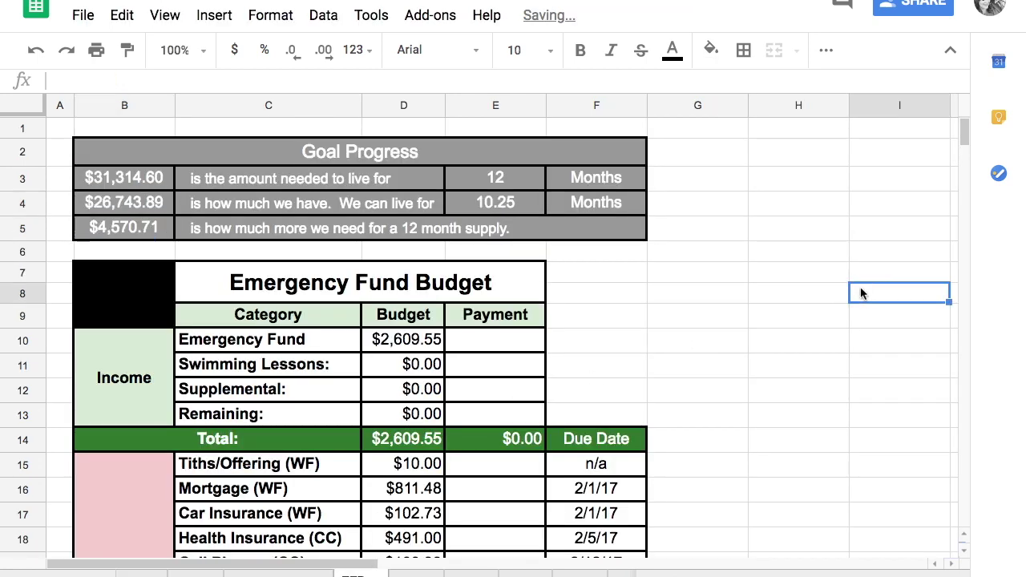
pyautogui.click(125, 203)
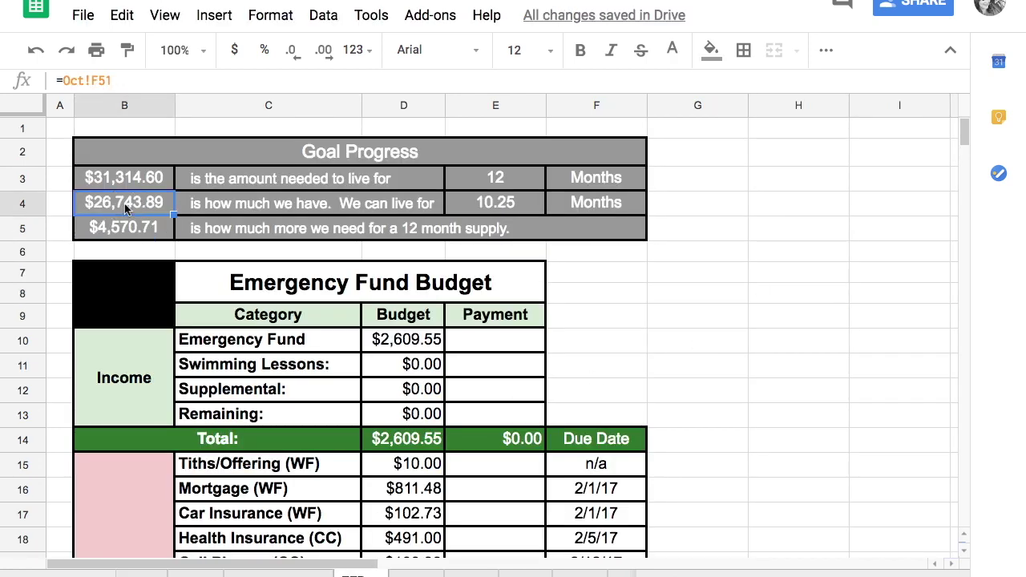
pyautogui.press('Up')
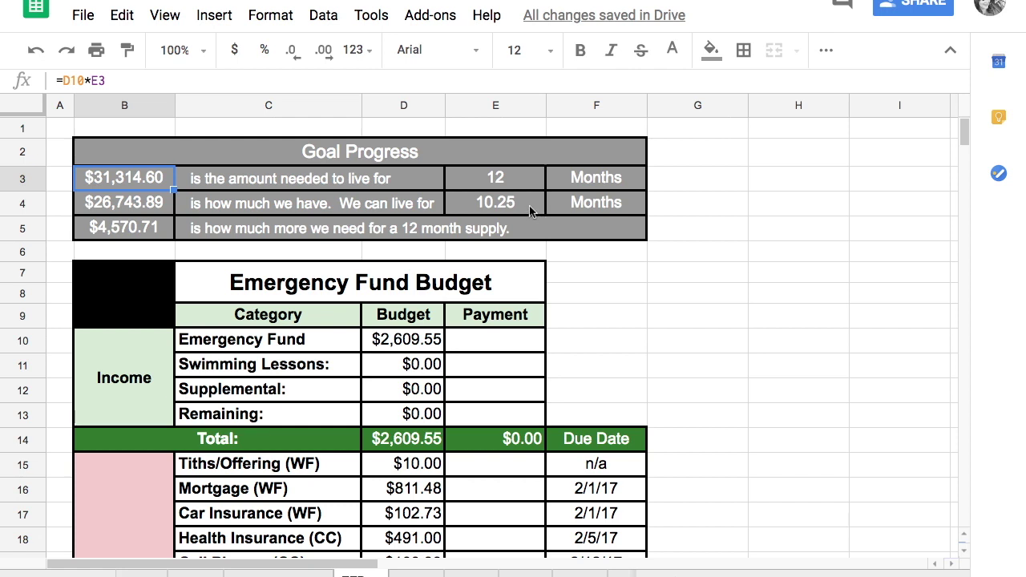
pyautogui.click(529, 206)
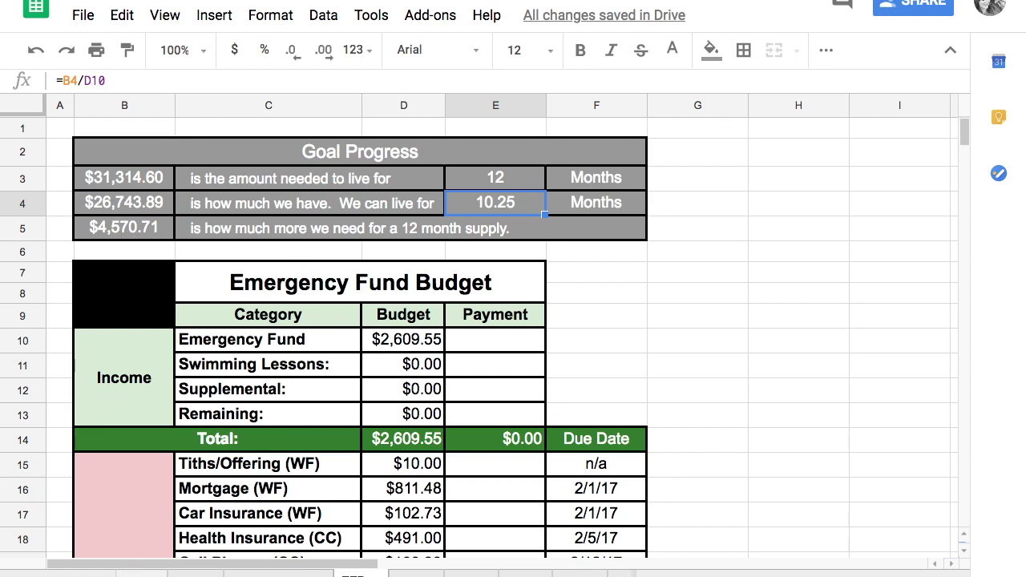
pyautogui.click(142, 571)
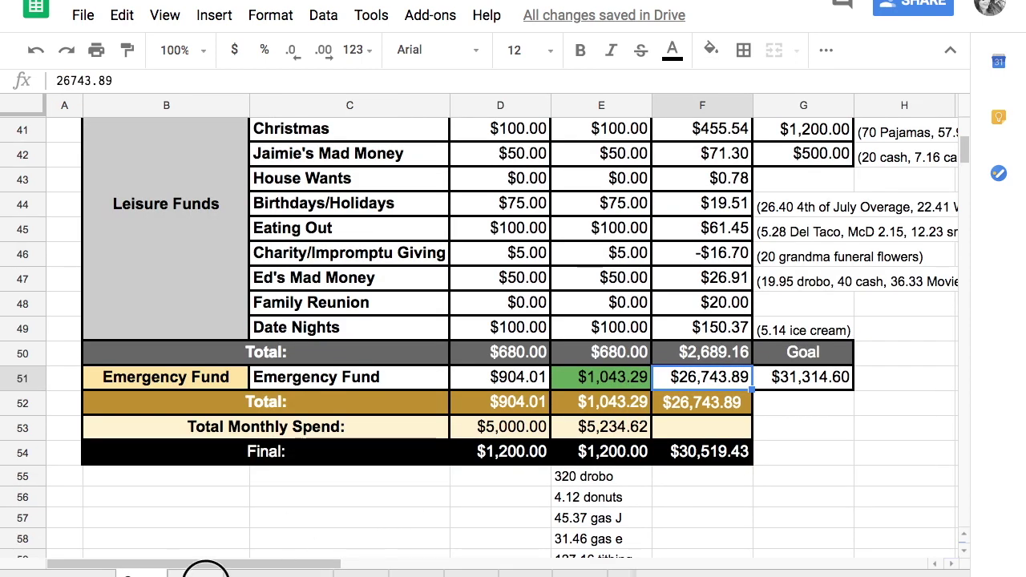
pyautogui.click(204, 571)
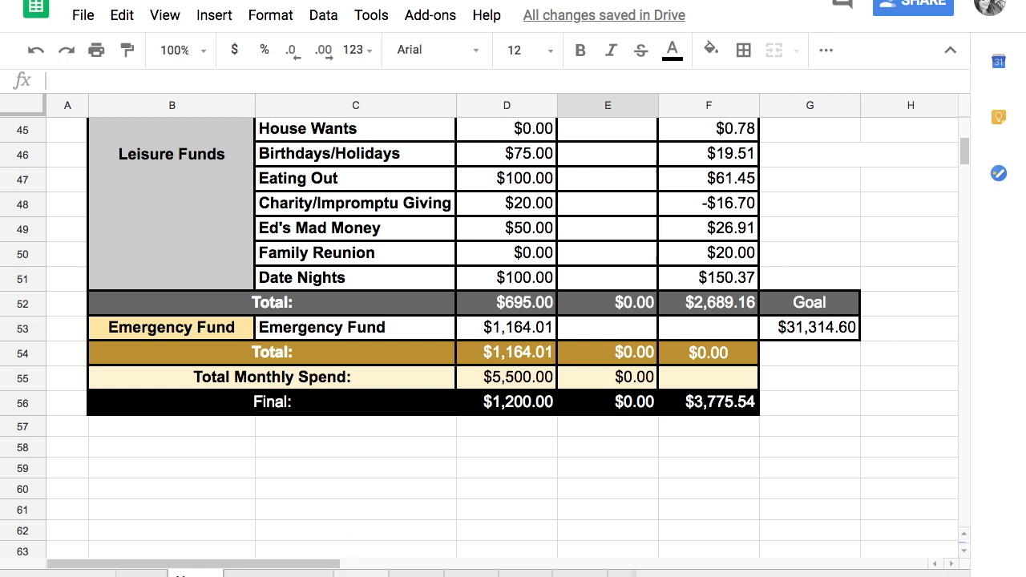
pyautogui.click(360, 572)
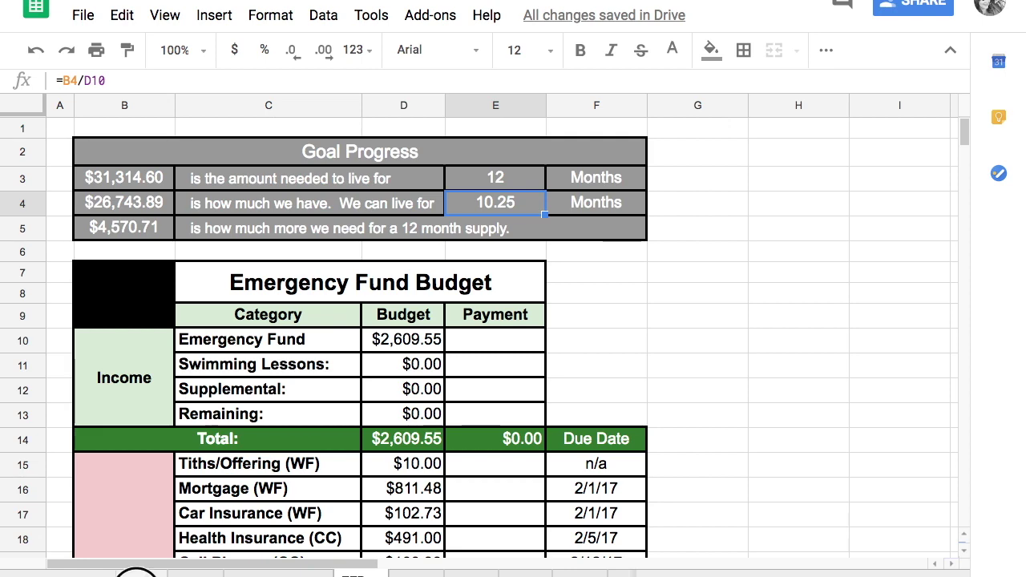
pyautogui.click(132, 572)
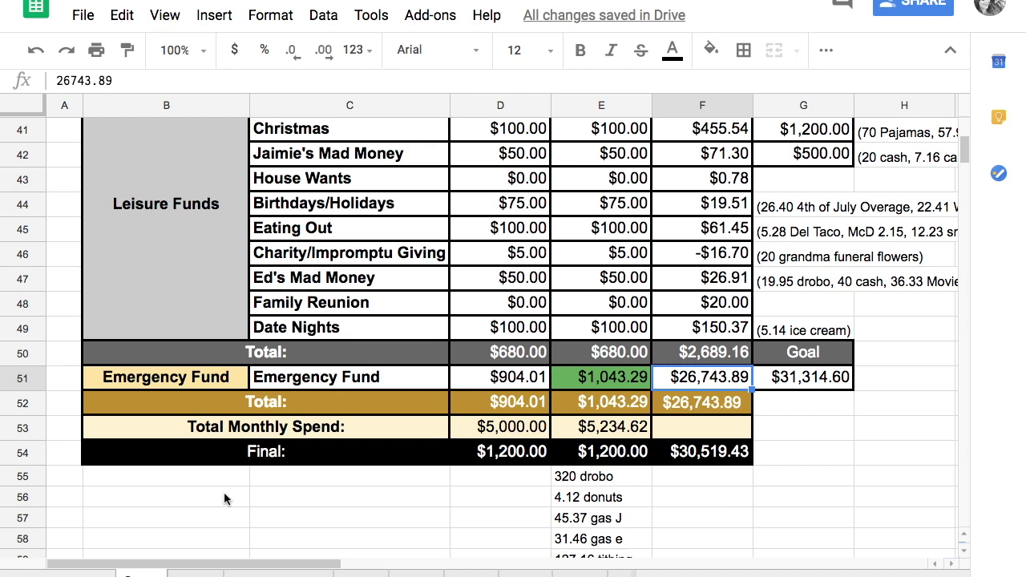
# - Scroll up to the October 2018 header showing the income totals
pyautogui.scroll(1, 224, 499)
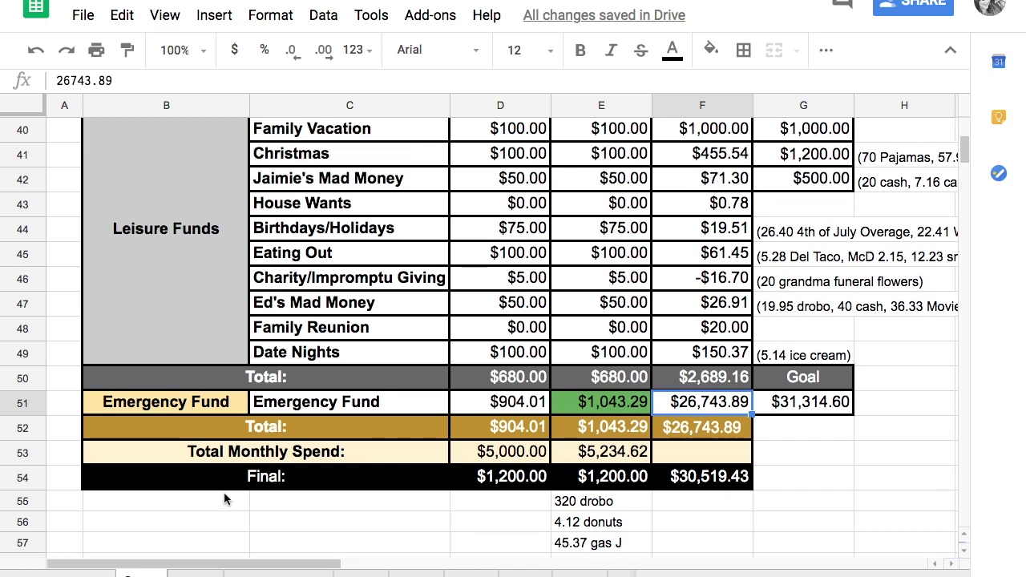
pyautogui.scroll(2, 223, 498)
pyautogui.scroll(2, 224, 493)
pyautogui.scroll(1, 224, 493)
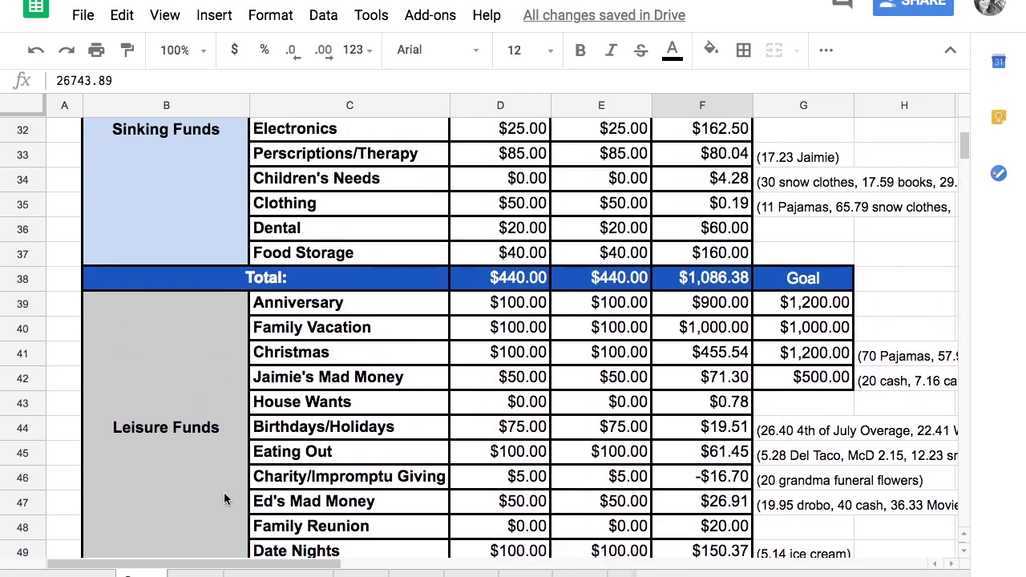
pyautogui.scroll(1, 223, 493)
pyautogui.scroll(2, 223, 493)
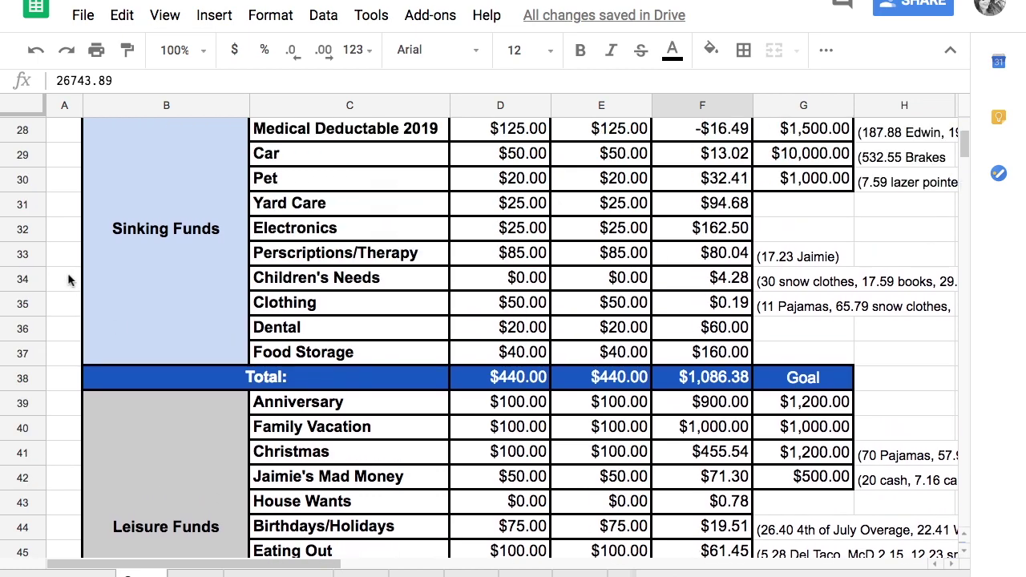
pyautogui.scroll(1, 68, 279)
pyautogui.scroll(2, 68, 279)
pyautogui.scroll(1, 68, 279)
pyautogui.scroll(2, 68, 279)
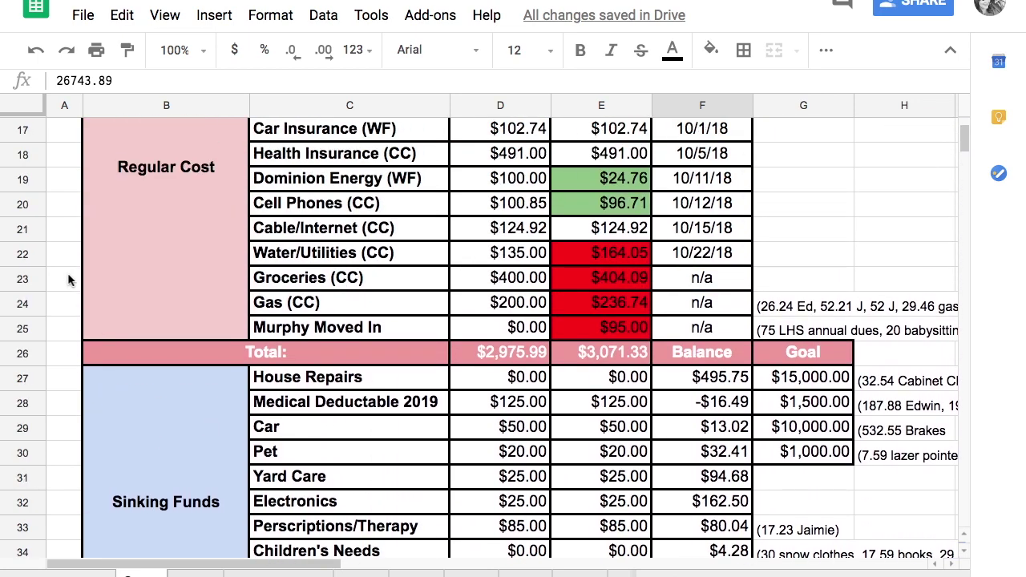
pyautogui.scroll(3, 68, 279)
pyautogui.scroll(3, 68, 279)
pyautogui.scroll(2, 68, 279)
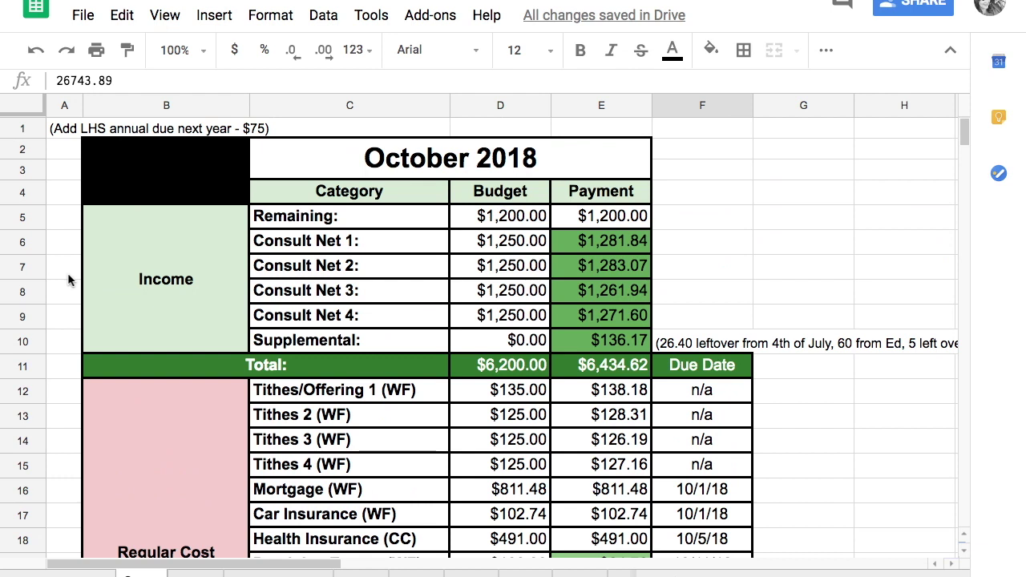